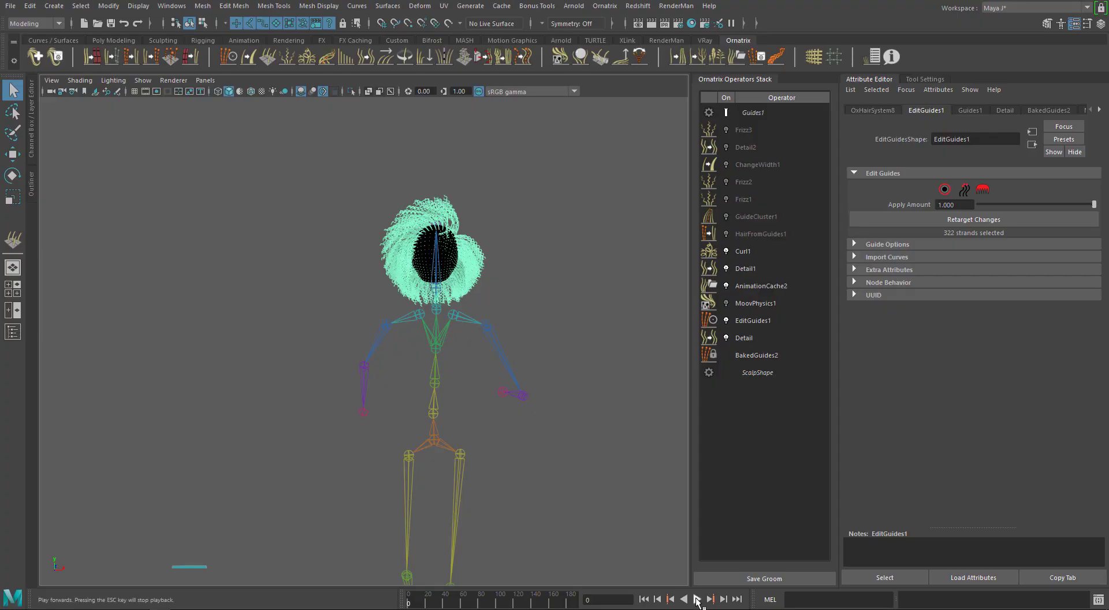
Step: Play the running animation, orbit around the character, then stop and frame the curly hair
click(696, 599)
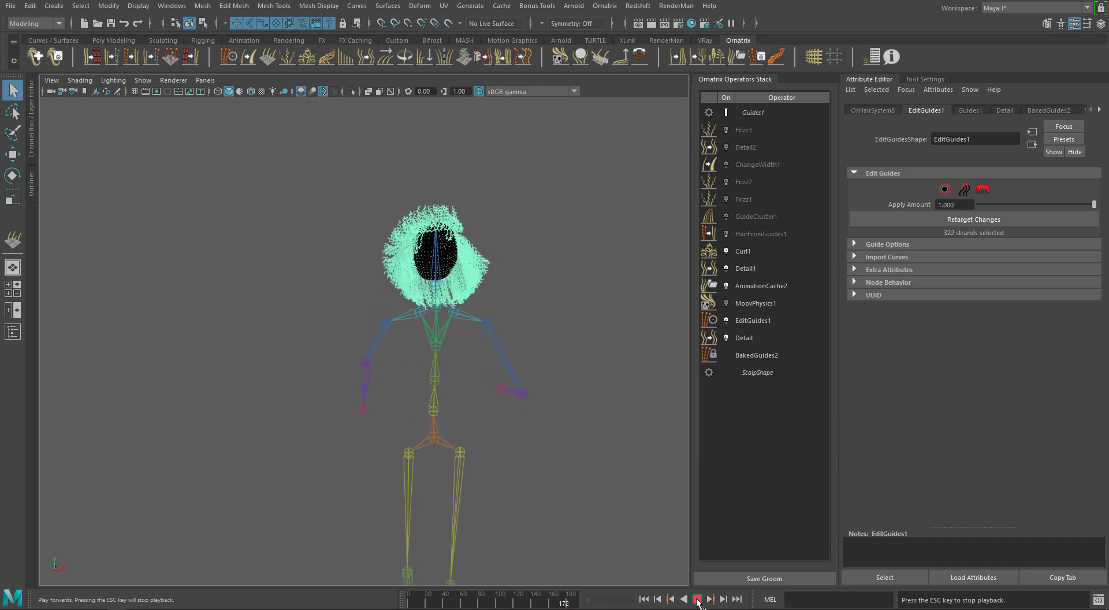
alt+drag(595, 347, 496, 333)
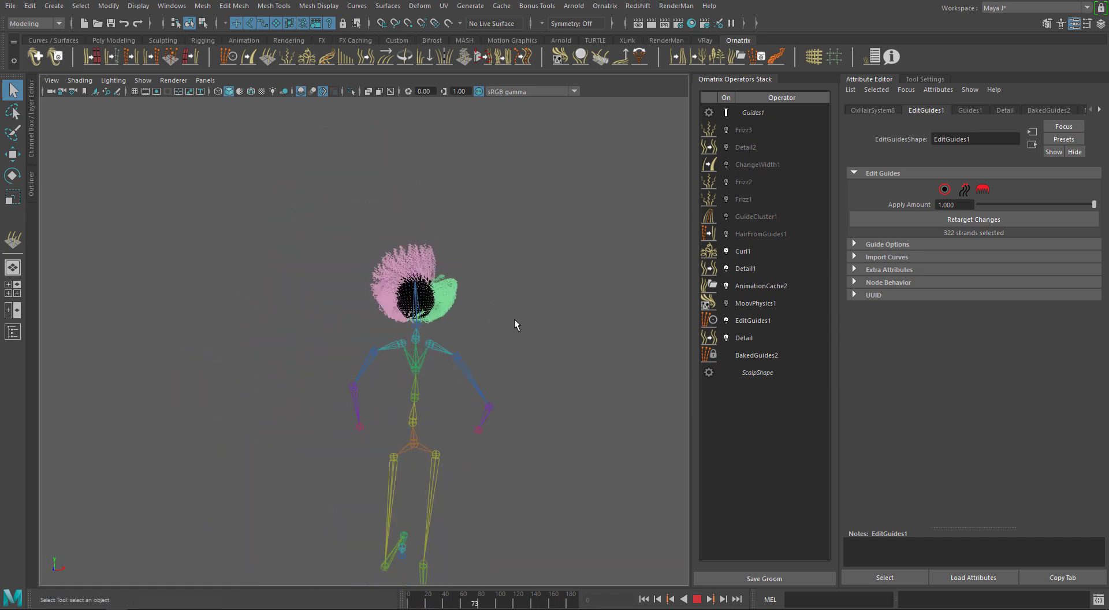
alt+drag(517, 324, 422, 337)
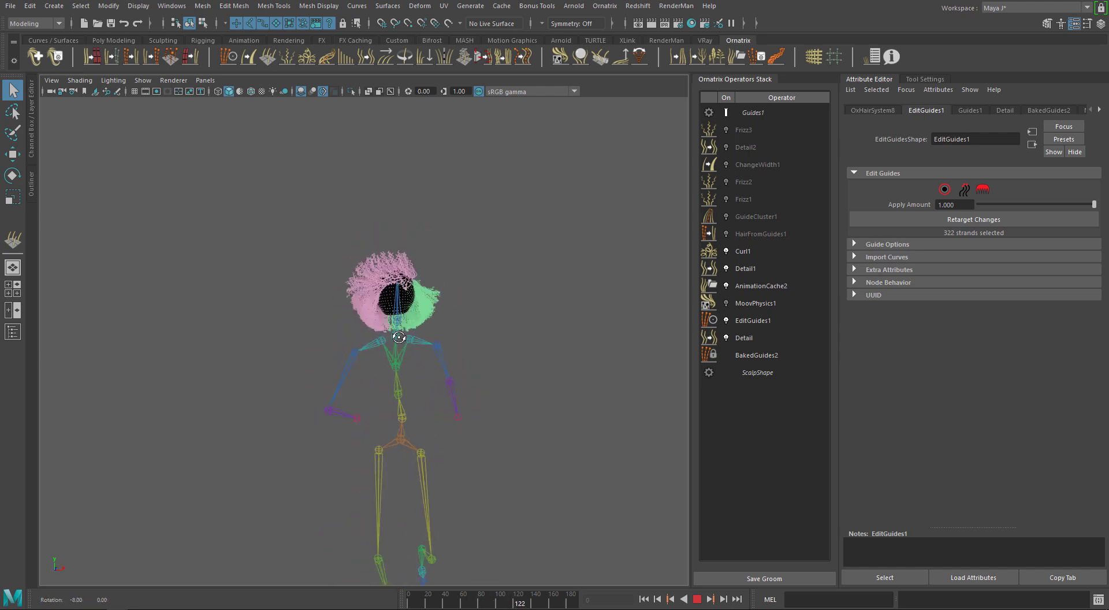
click(697, 599)
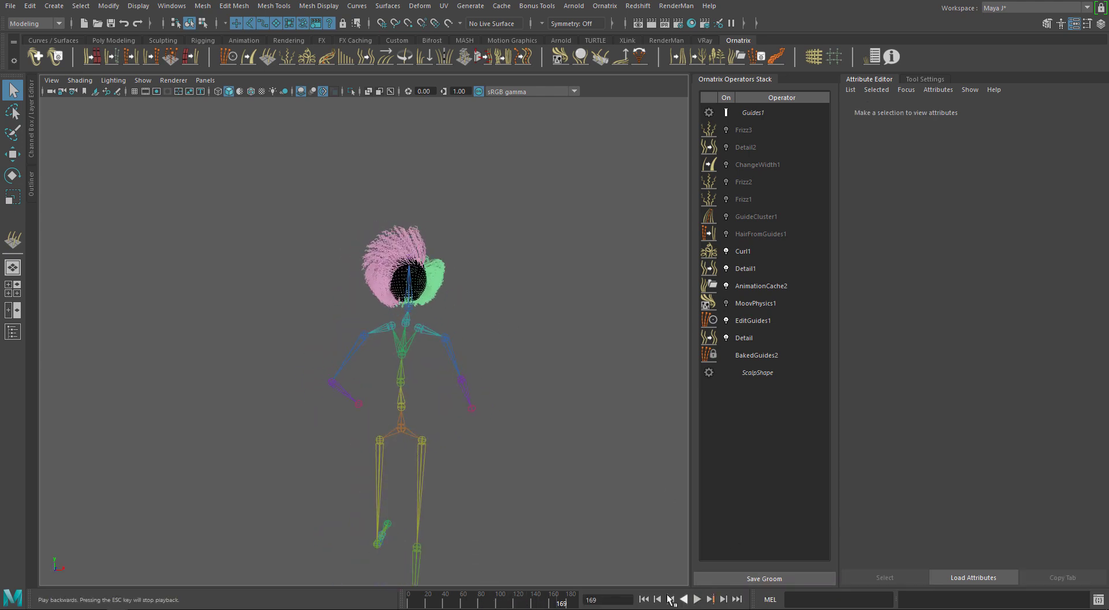
alt+right_drag(501, 384, 522, 334)
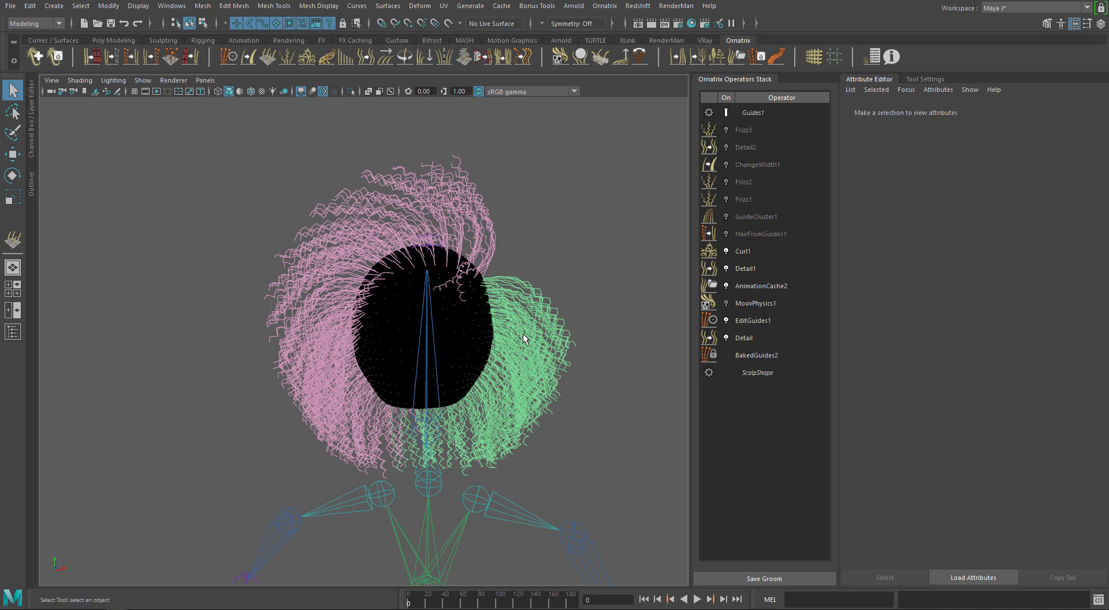
Step: Select the hair and inspect the MoovPhysics1 and animation cache operator settings
click(522, 334)
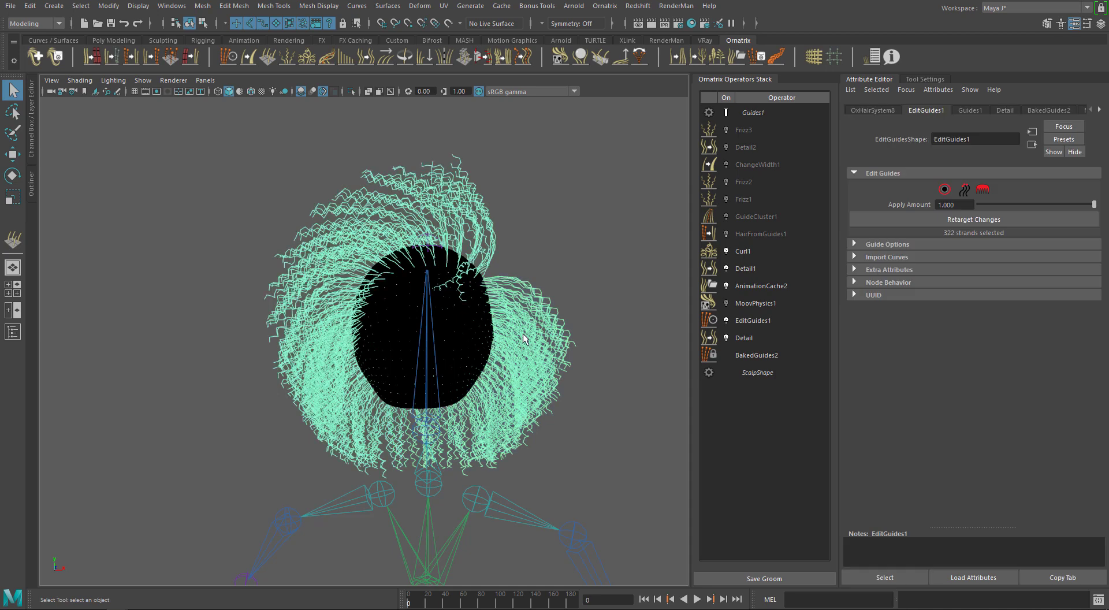
click(756, 304)
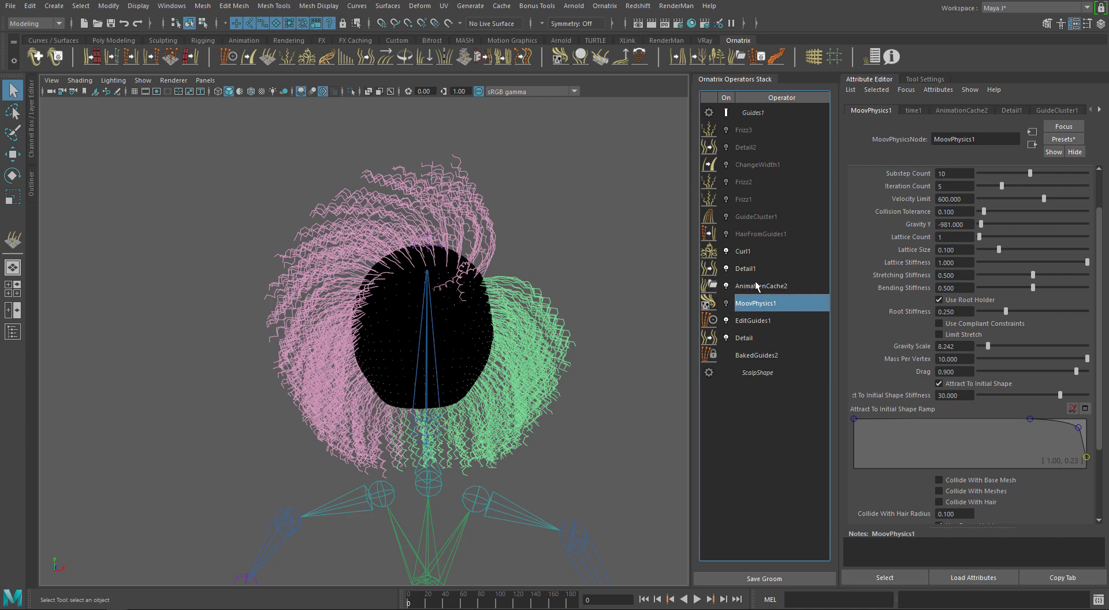
click(756, 285)
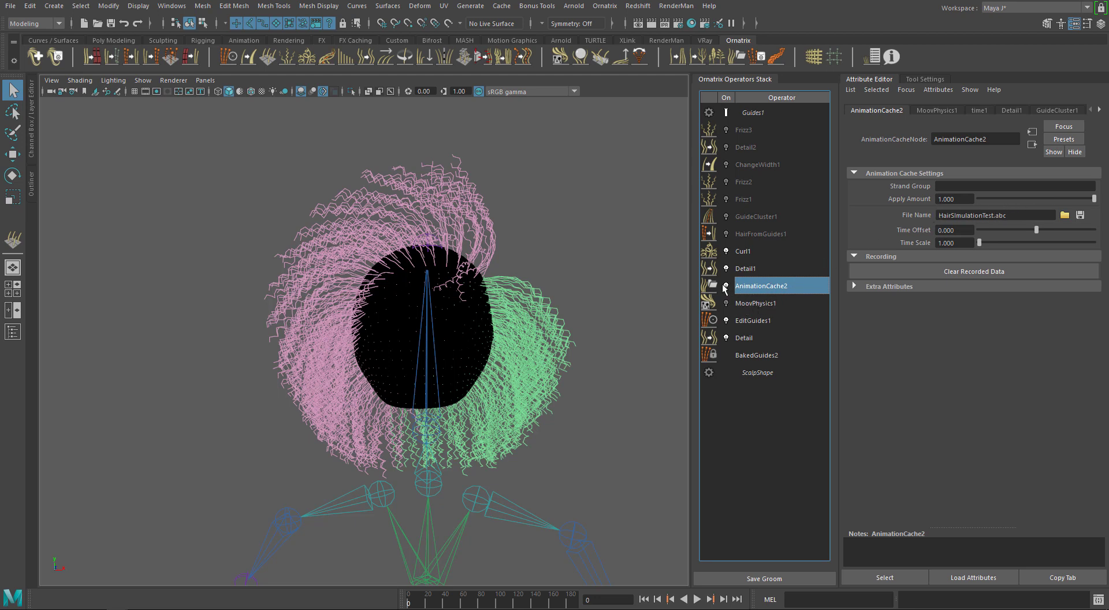
click(745, 307)
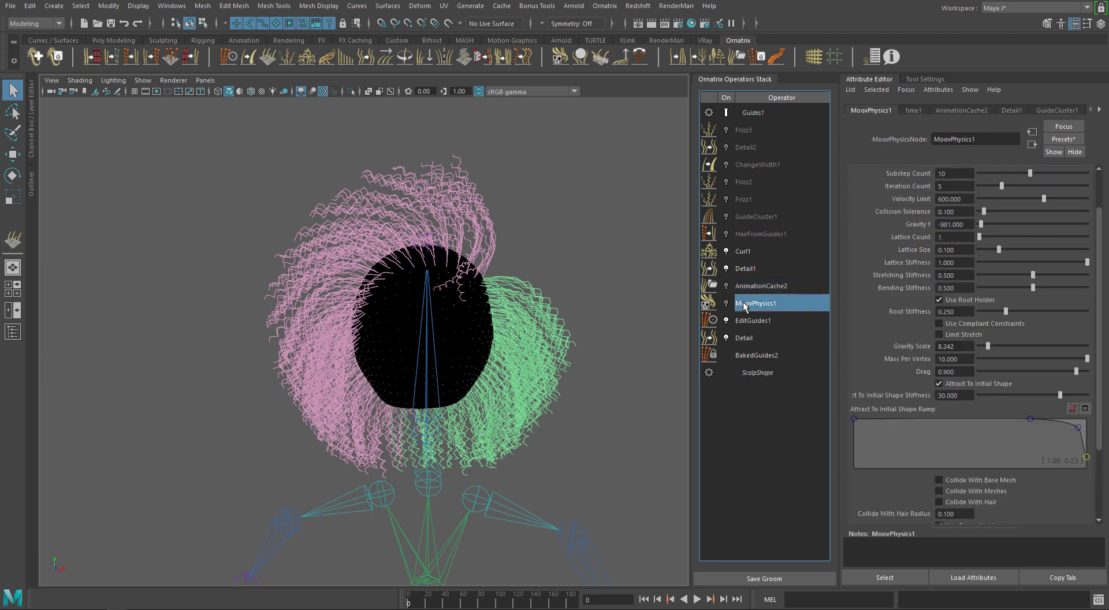
Step: Switch MoovPhysics1 on, preview the simulation, then stop and rewind to frame 0
click(726, 305)
click(698, 600)
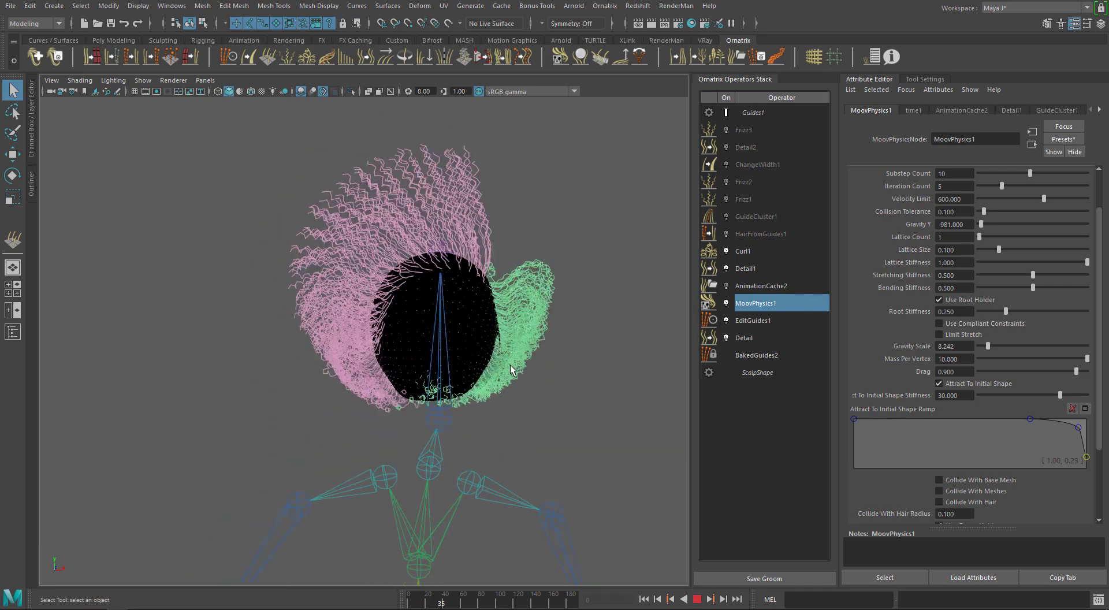
mouse_move(507, 366)
alt+mouse_down()
mouse_move(421, 371)
mouse_move(502, 370)
mouse_move(492, 370)
alt+mouse_up()
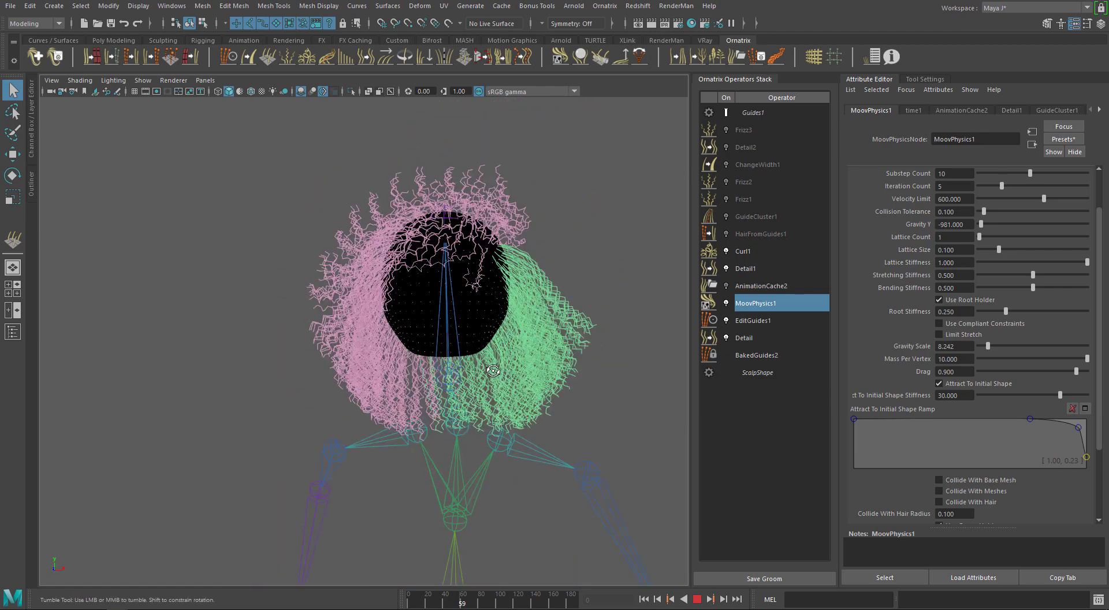
click(697, 599)
click(644, 599)
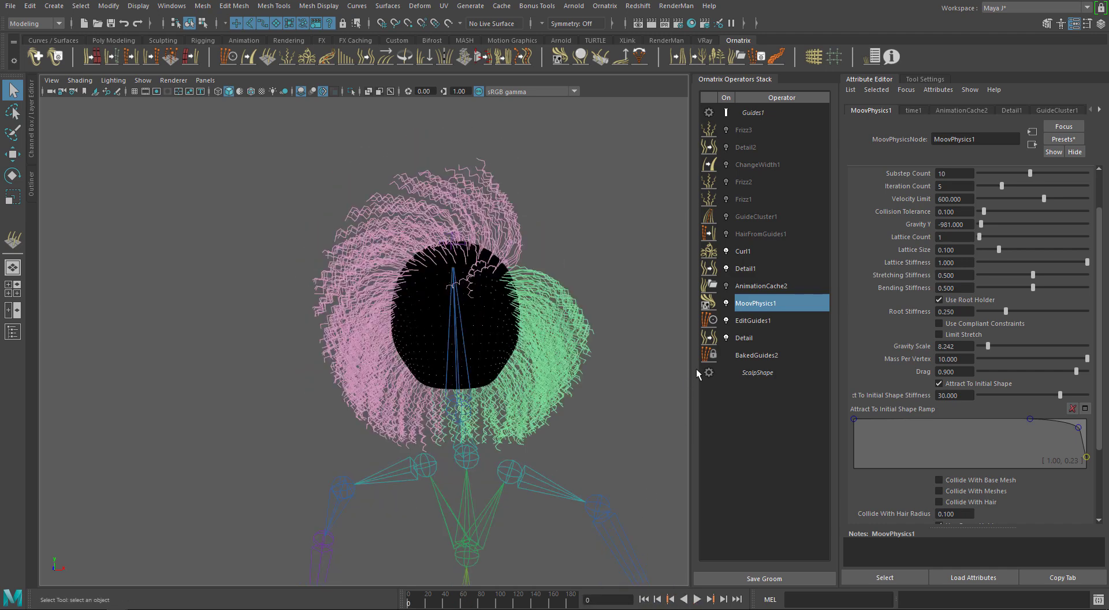
Step: Delete the old MoovPhysics1 and add a new Moov Physics operator above EditGuides1
right_click(749, 306)
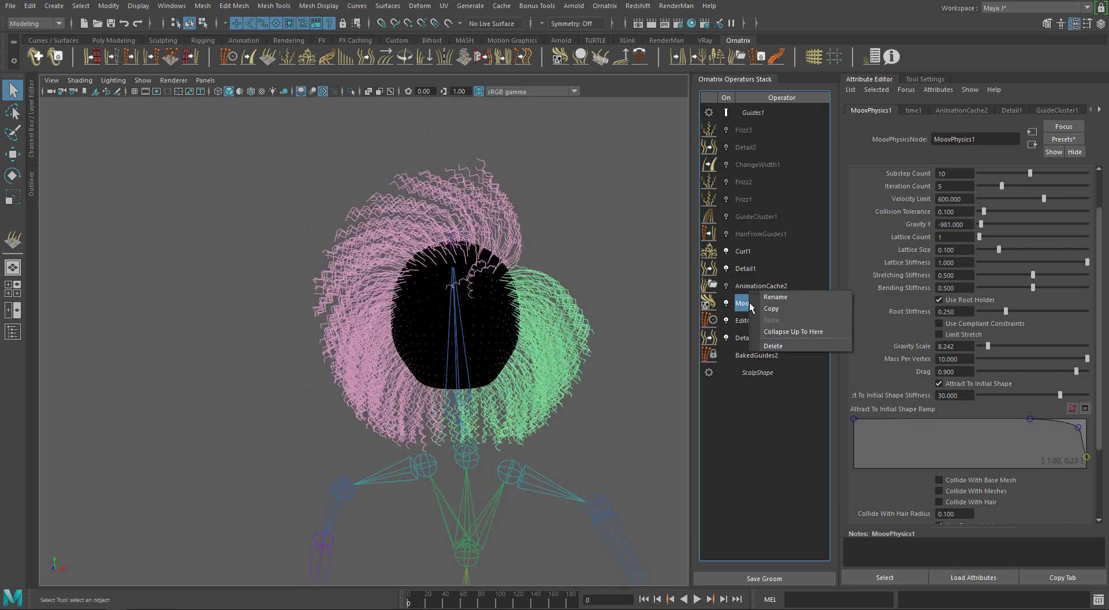
click(774, 346)
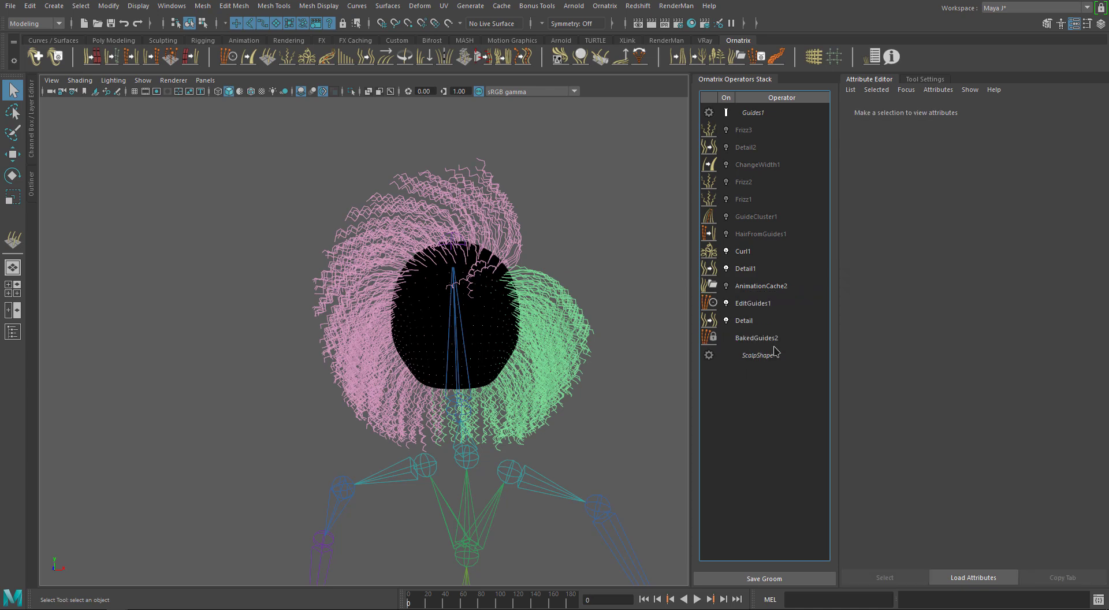
click(757, 305)
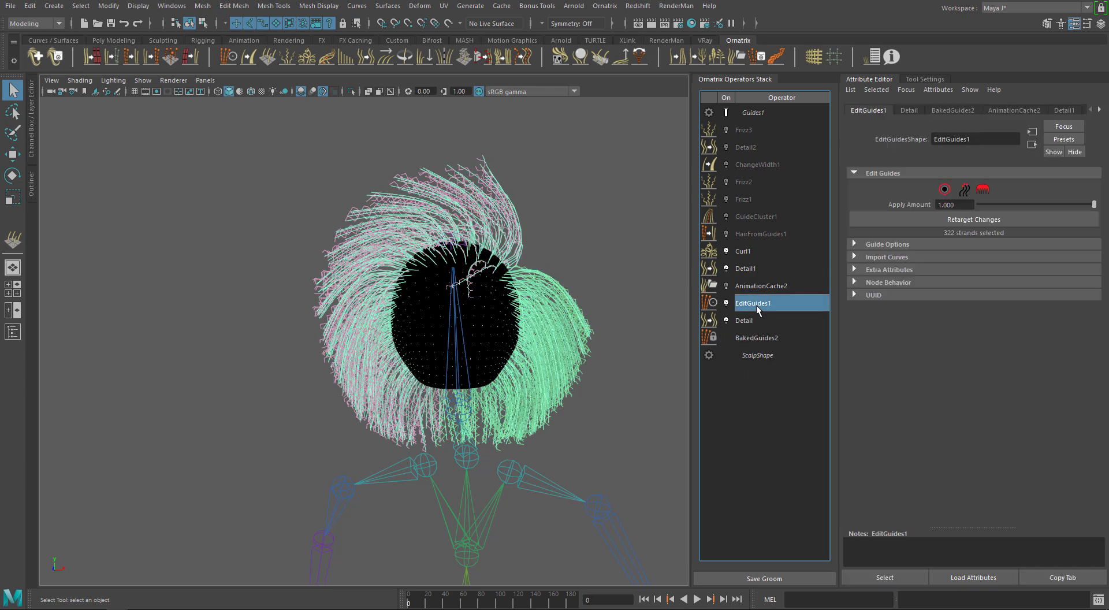
click(558, 58)
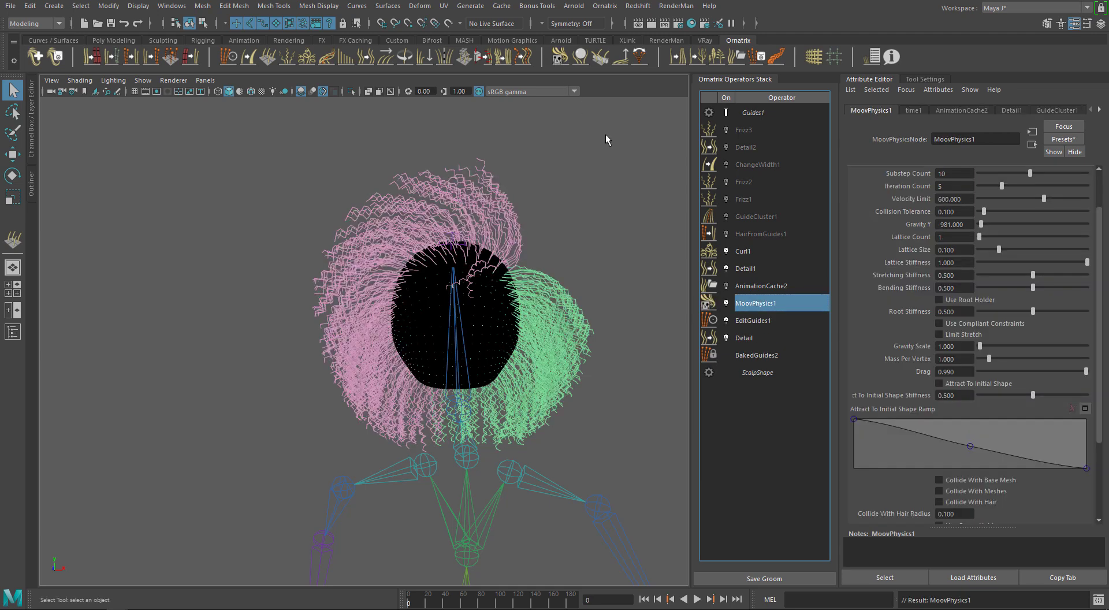
Step: Expand the Moov Simulation Controls, Force Fields and Collision Meshes sections
drag(1101, 329, 1107, 268)
click(916, 174)
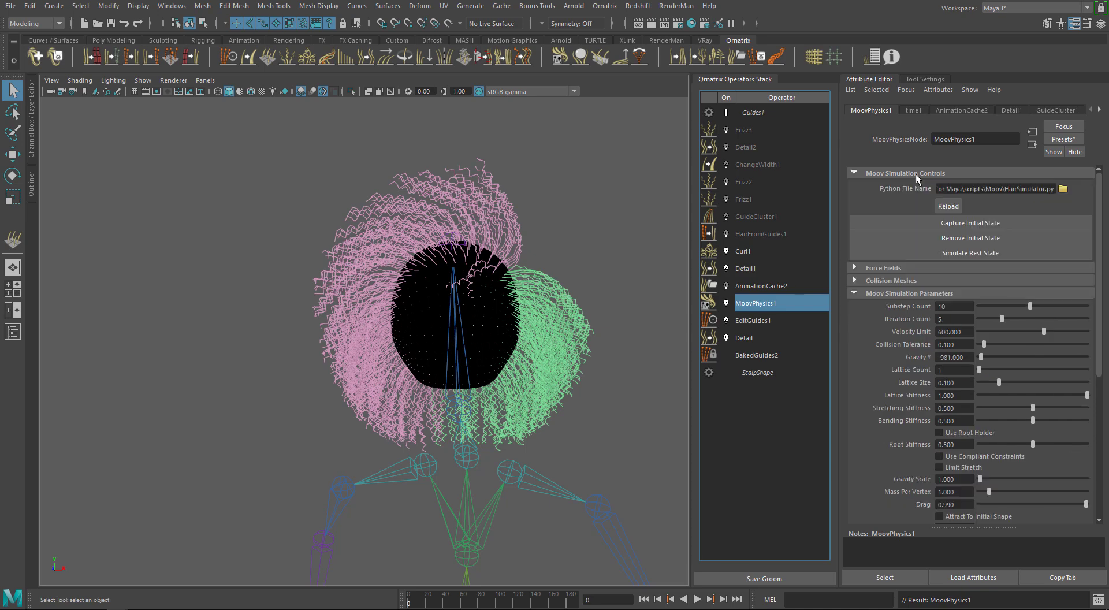
click(878, 267)
scroll(878, 266, down, 1)
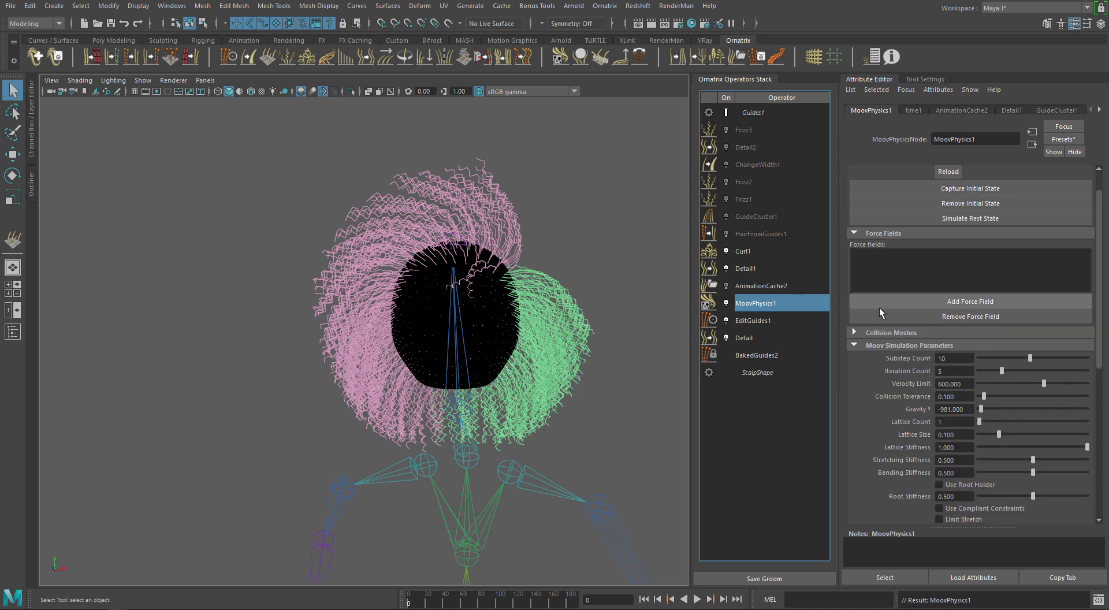
click(878, 333)
scroll(878, 335, down, 3)
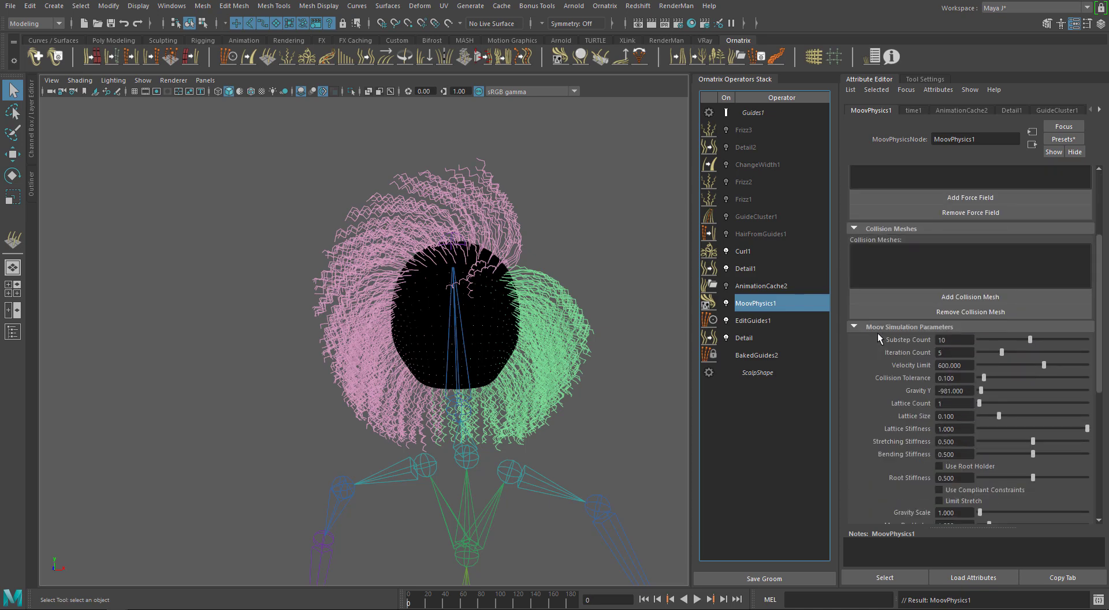
scroll(878, 332, down, 7)
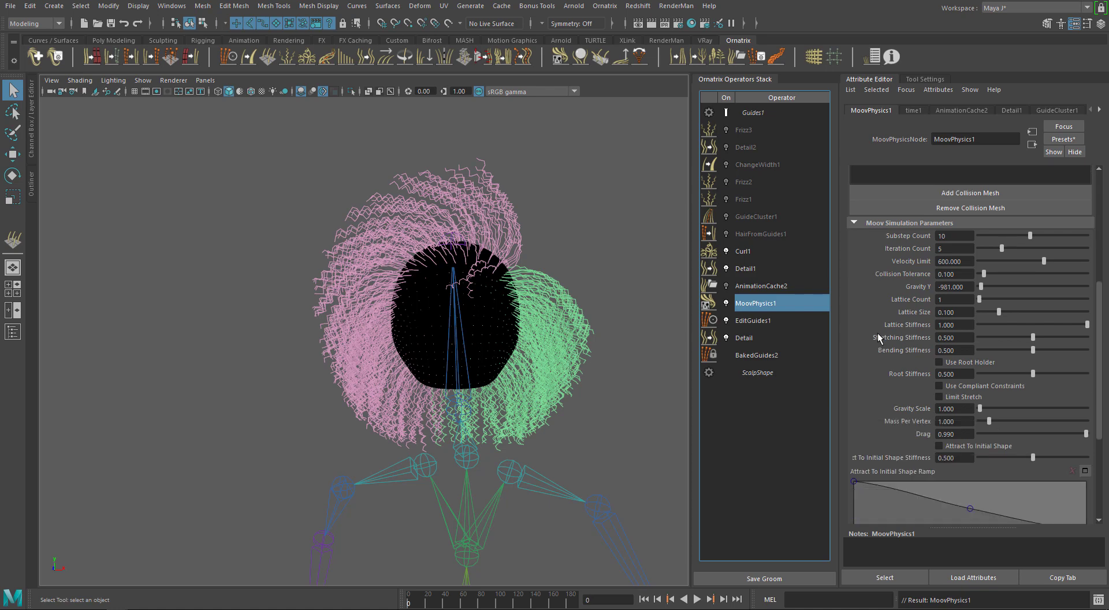
scroll(878, 338, down, 1)
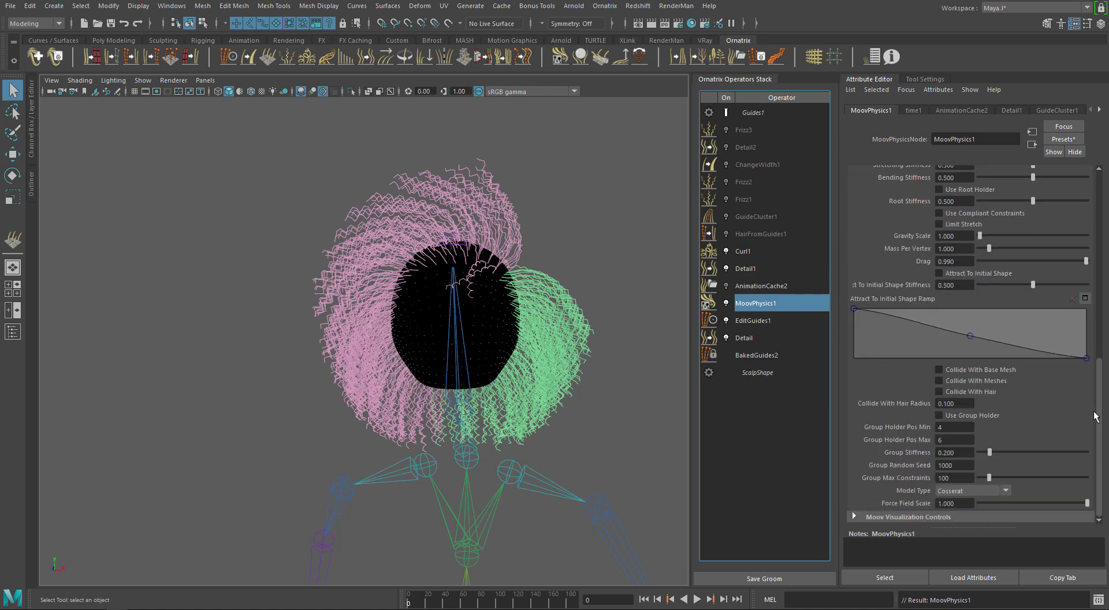
drag(1095, 416, 1104, 227)
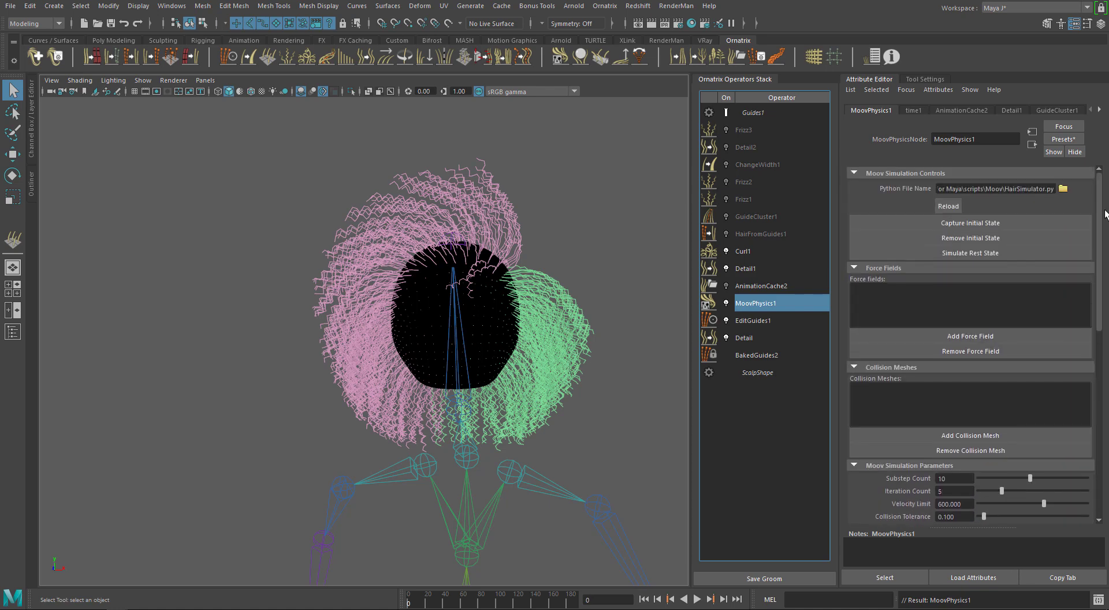
click(949, 188)
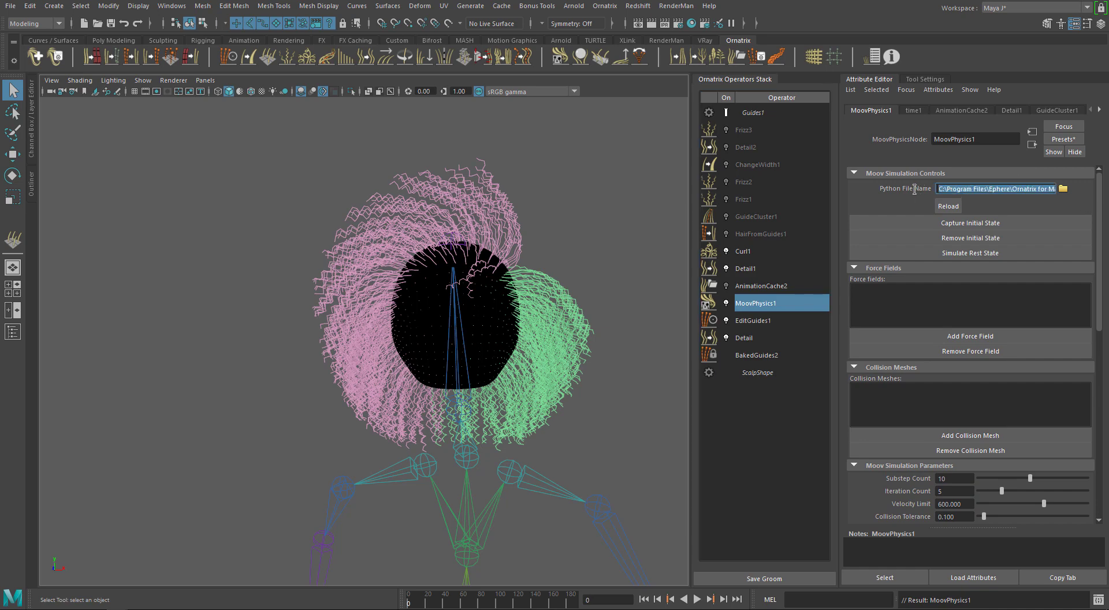
click(945, 188)
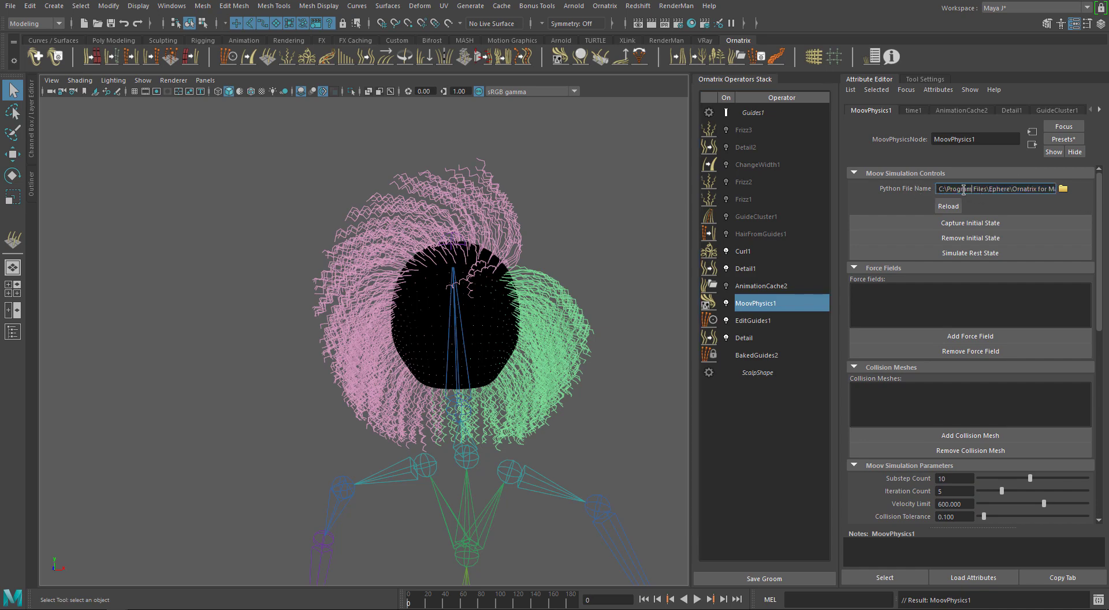
drag(968, 189, 1048, 186)
click(1027, 191)
click(1062, 189)
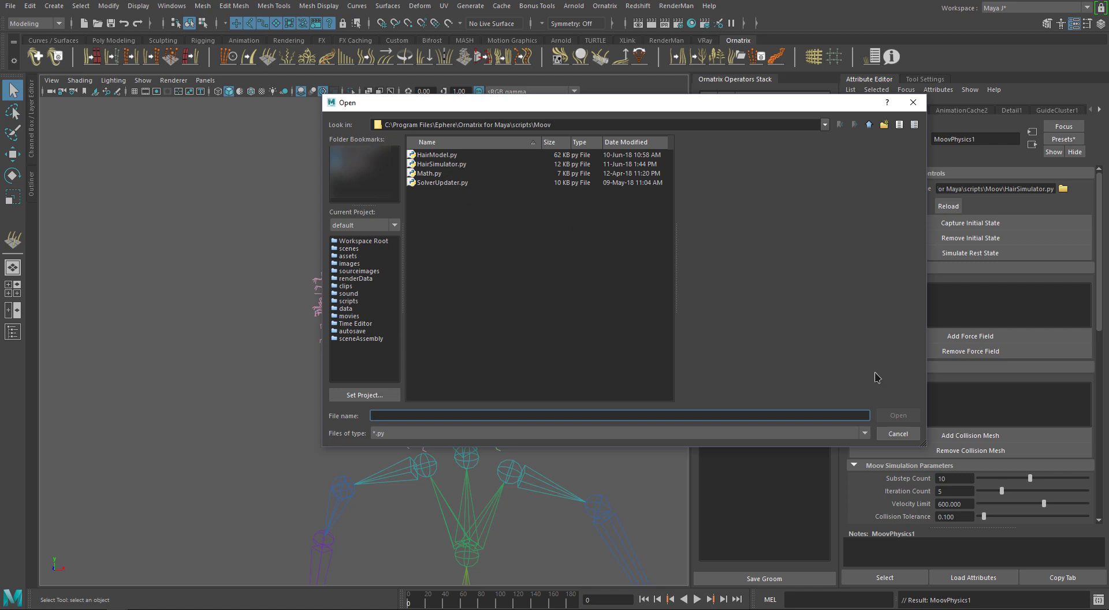
click(897, 434)
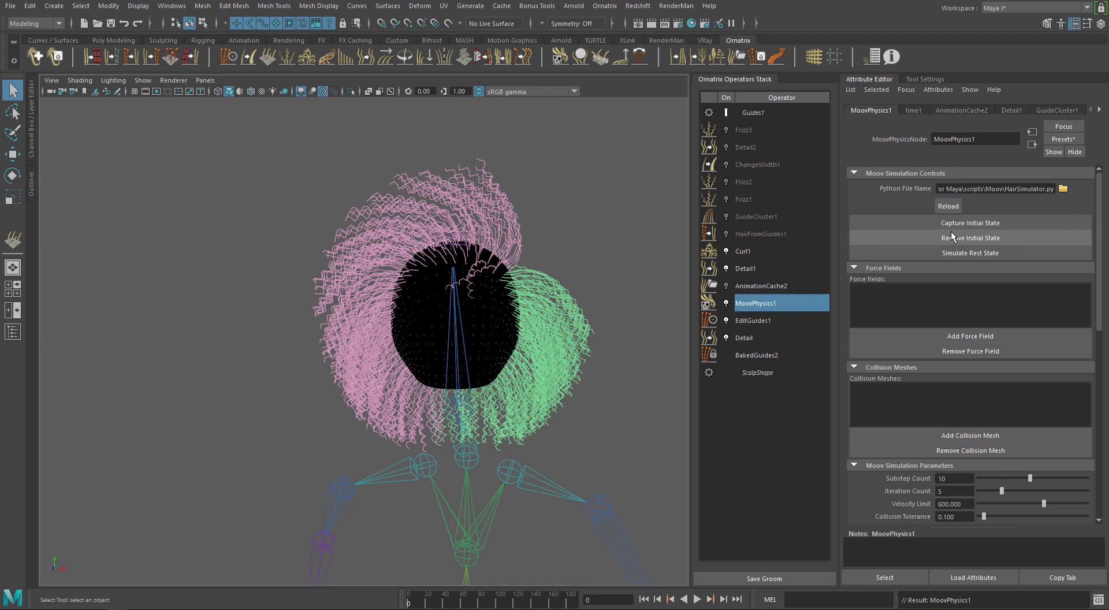
Step: Collapse the Simulation Controls, Force Fields and Collision Meshes frames, scrolling down to Model Type
click(938, 174)
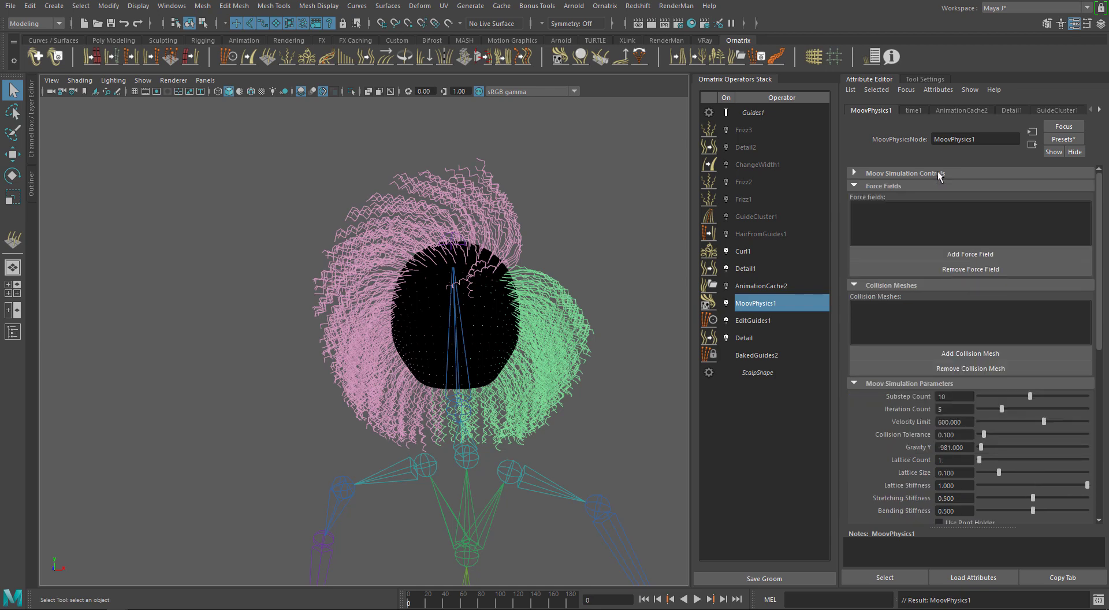
click(872, 186)
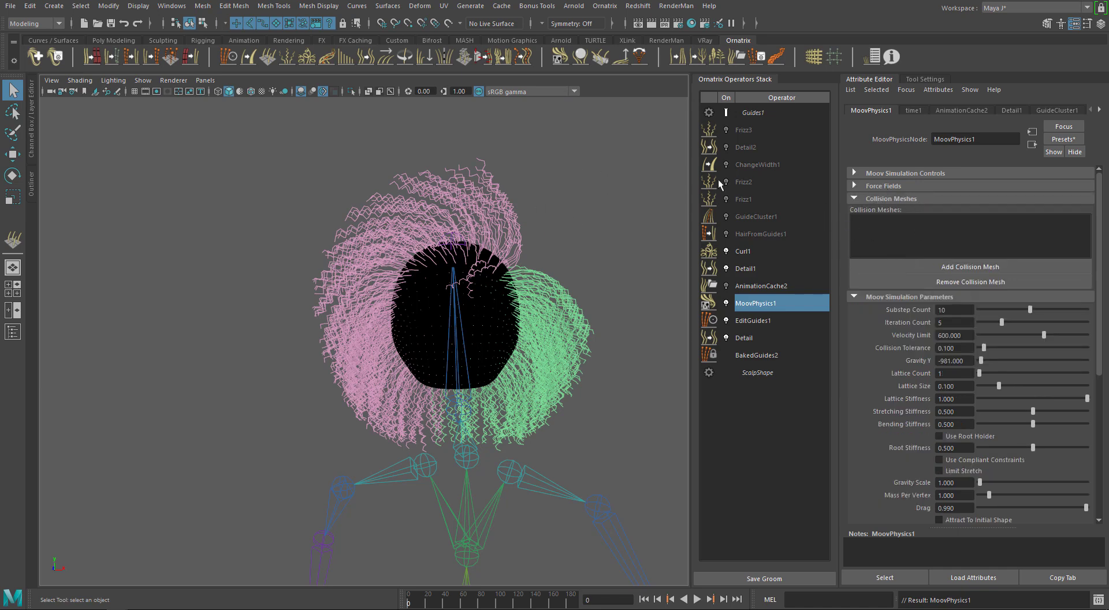
click(906, 200)
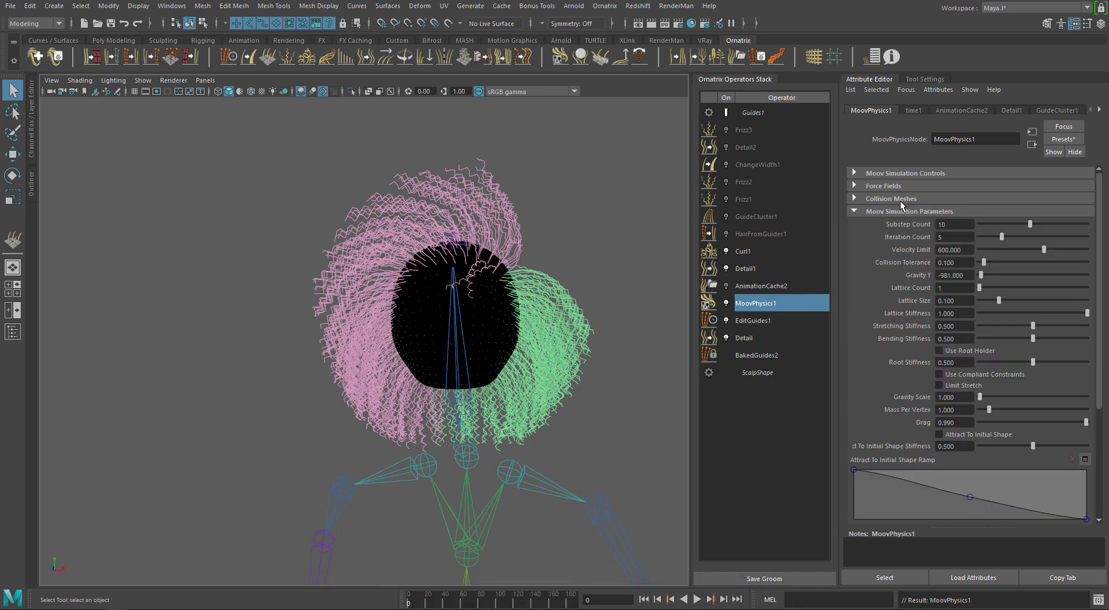
drag(1099, 236, 1100, 259)
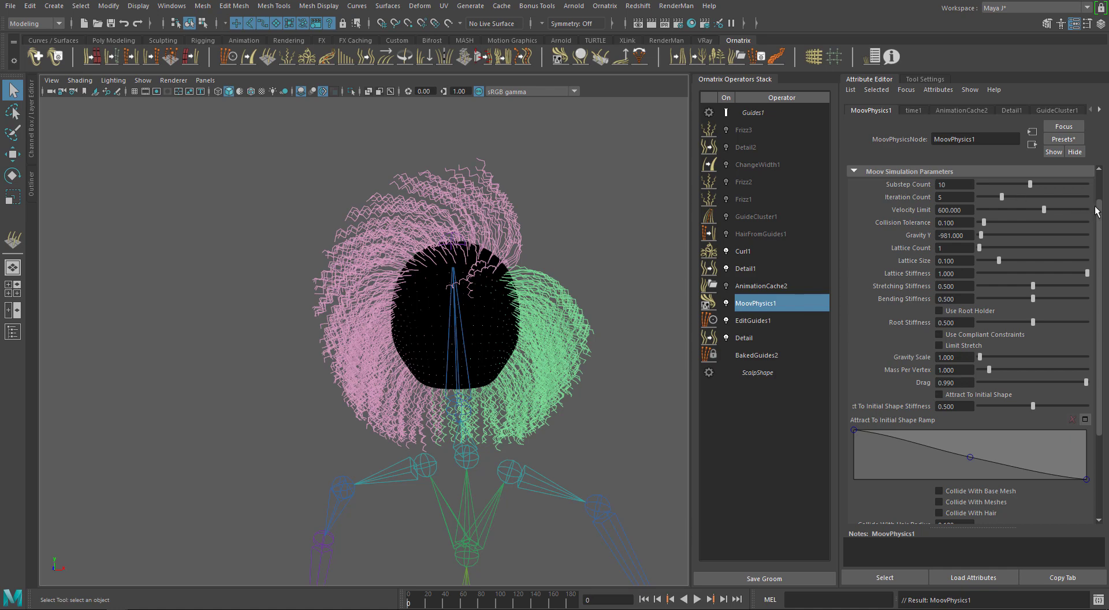
drag(1101, 218, 1104, 307)
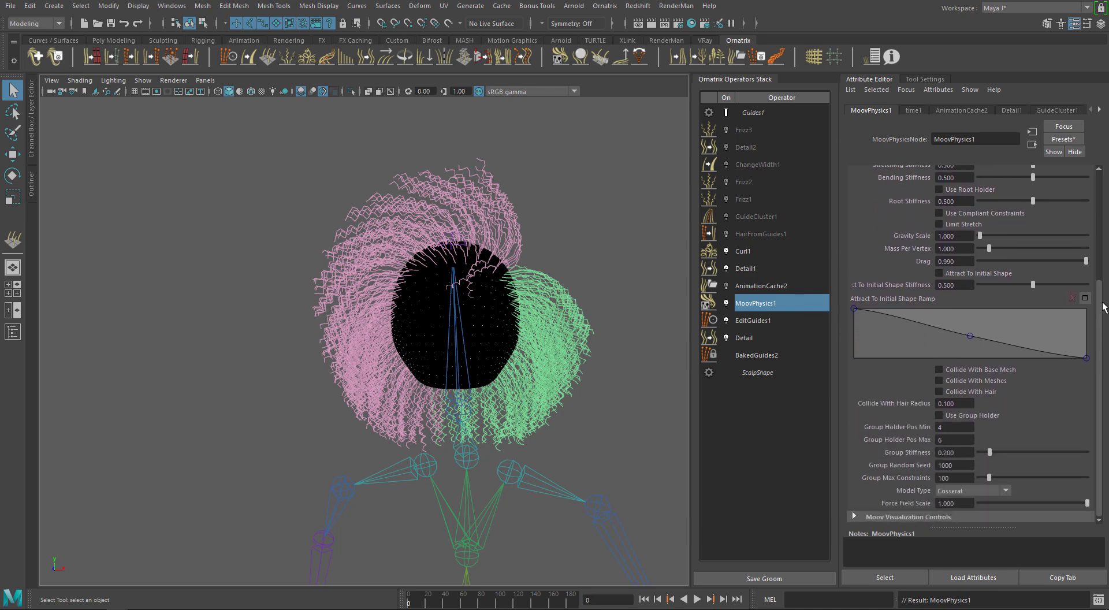
Step: Expand Moov Visualization Controls, toggle Visualize Solver, set Particle Size to 0.312 and hide particles
click(876, 519)
scroll(864, 459, down, 3)
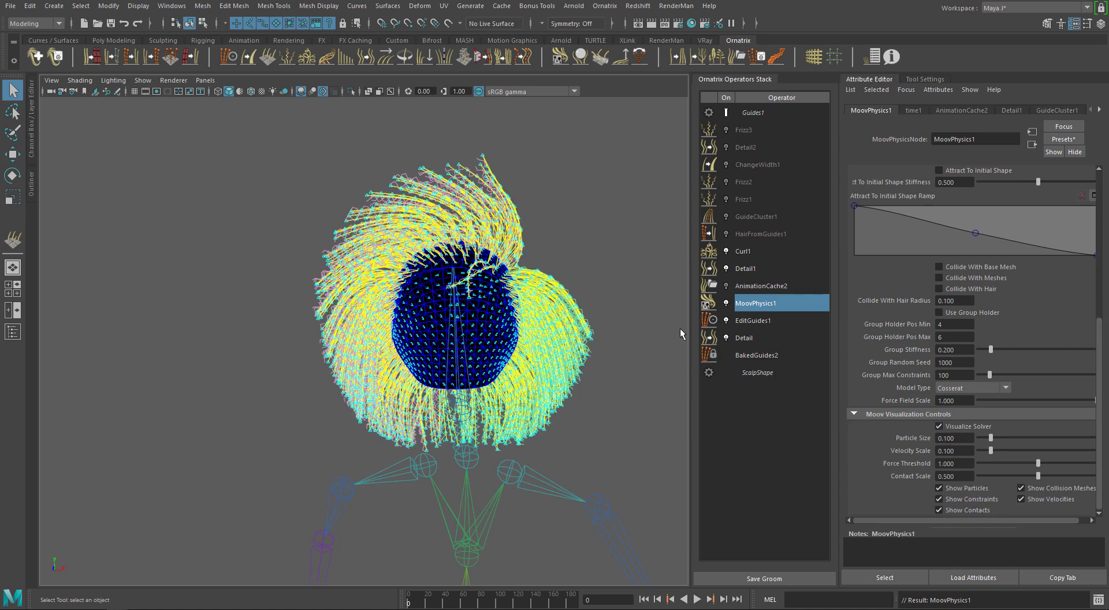
alt+drag(668, 321, 491, 347)
alt+right_drag(491, 346, 429, 355)
scroll(504, 261, up, 2)
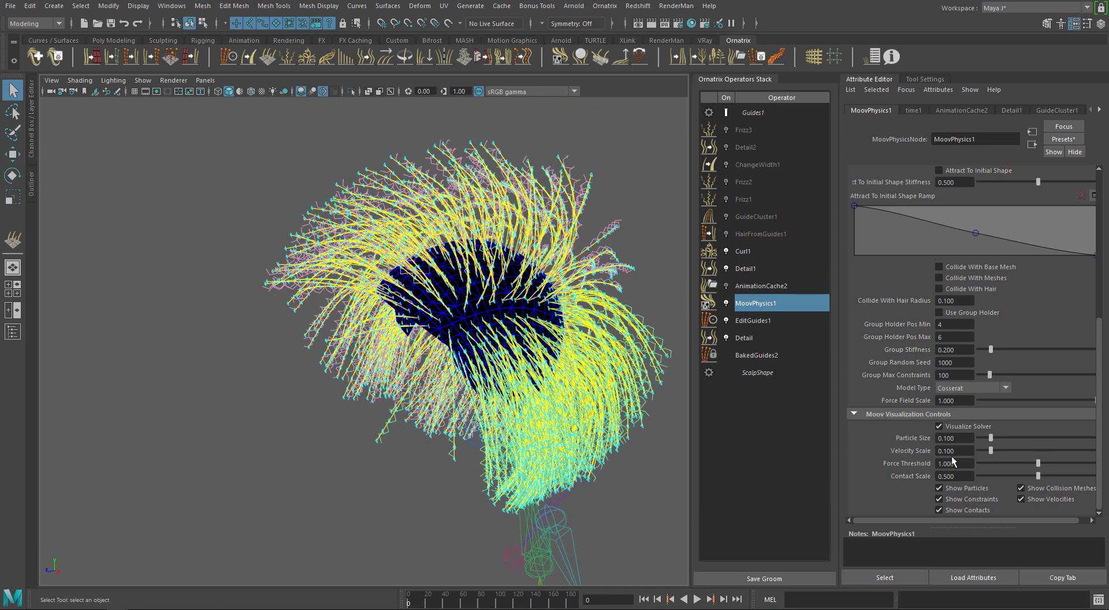
click(961, 427)
click(1015, 437)
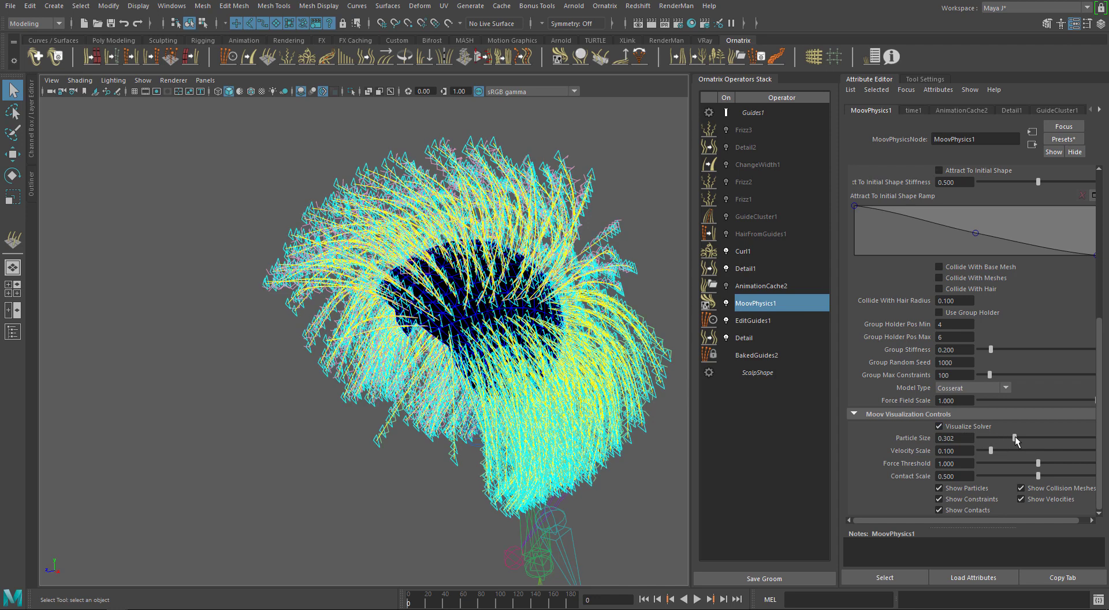
click(965, 492)
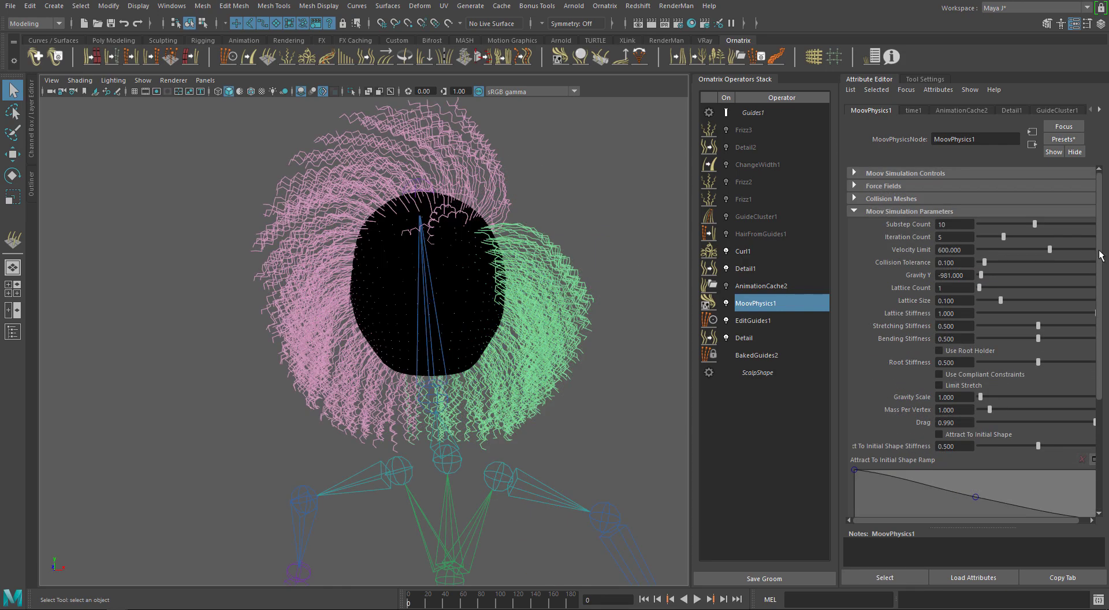
Step: Play the hair simulation and move the camera in on the running character
click(697, 600)
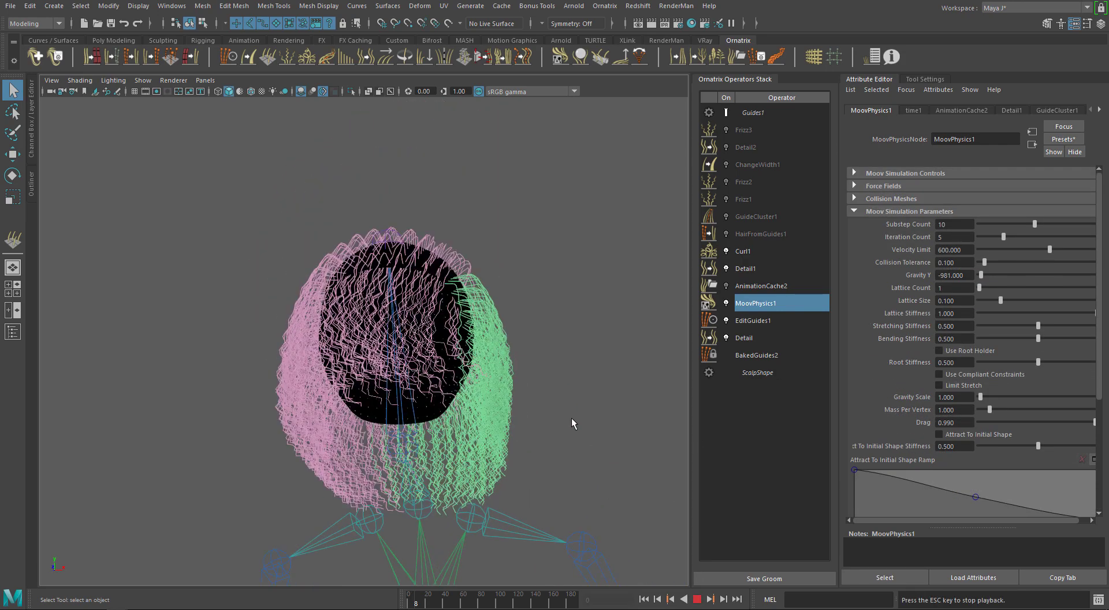
alt+drag(486, 379, 503, 378)
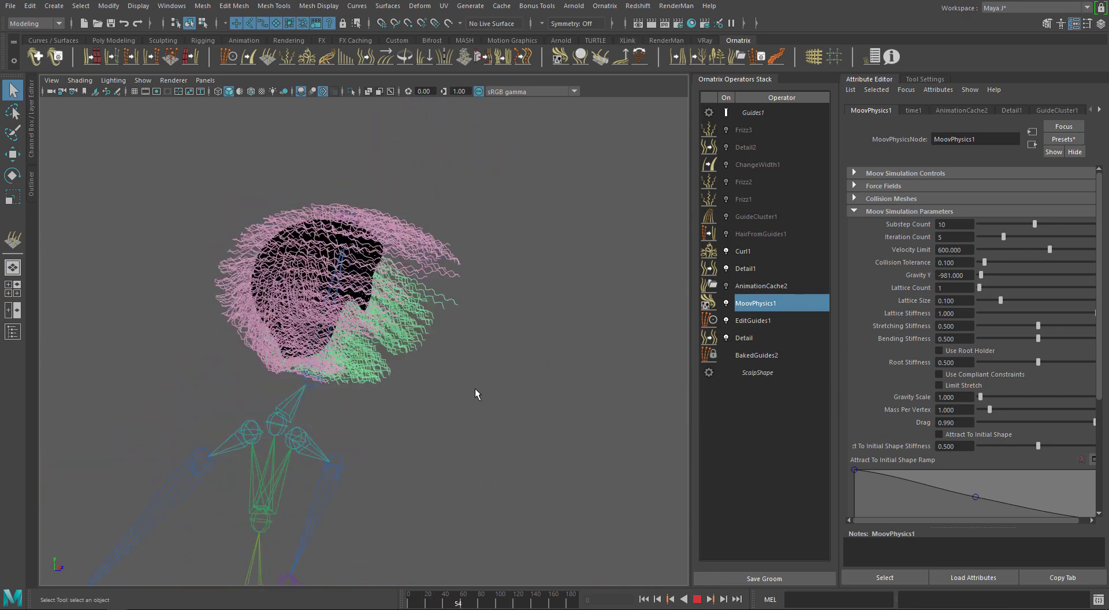
alt+right_drag(456, 394, 385, 349)
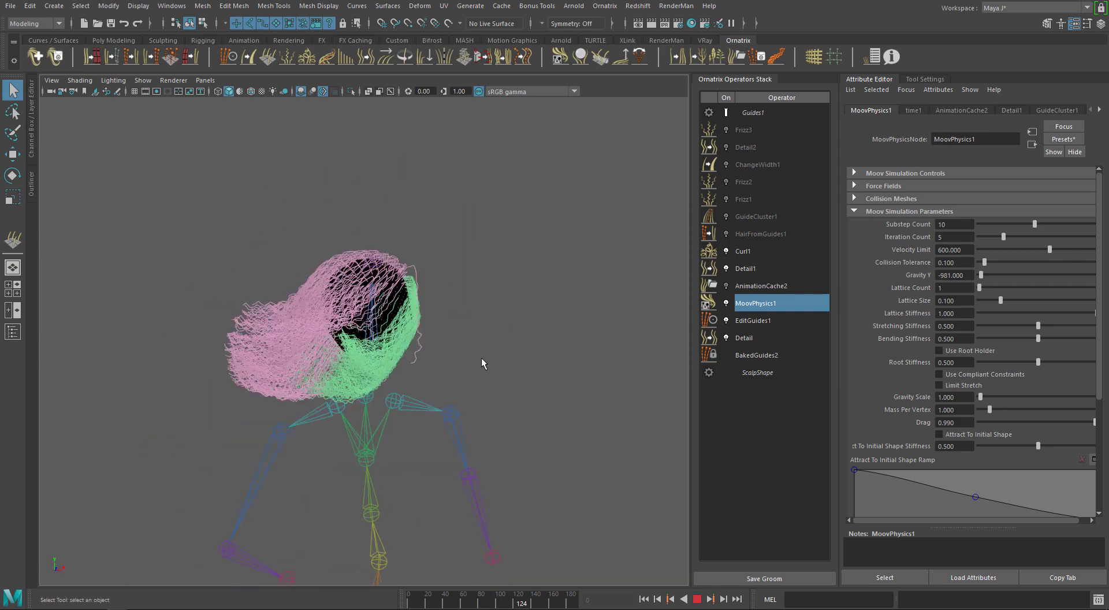
mouse_move(472, 360)
alt+right_down()
mouse_move(427, 354)
mouse_move(472, 373)
alt+right_up()
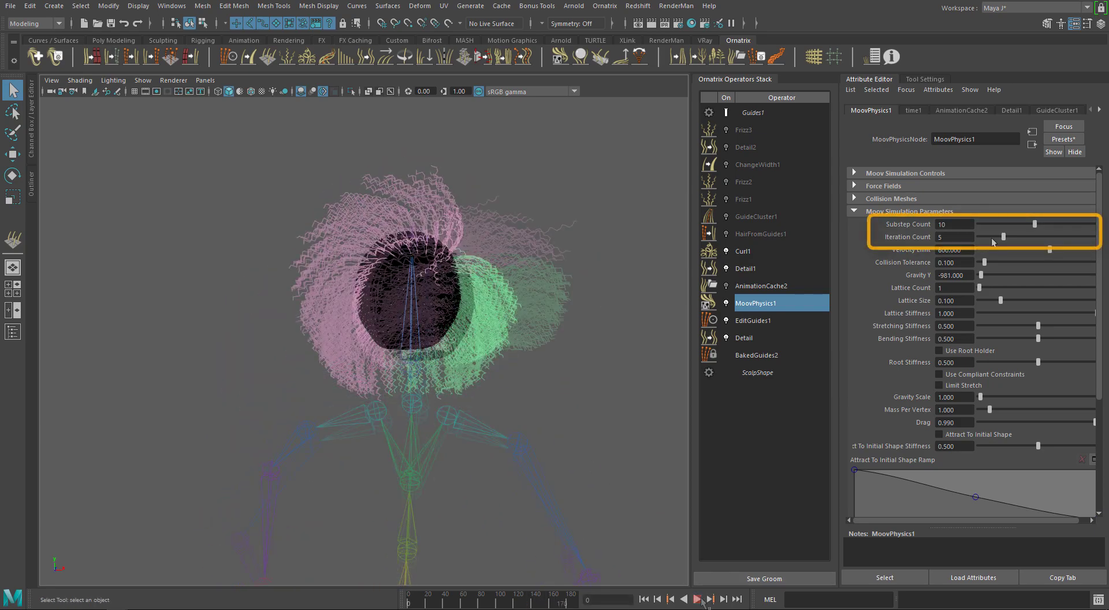
Step: Test Substep Count 20 and Iteration Count 10, then stop and rewind to frame 0
click(938, 225)
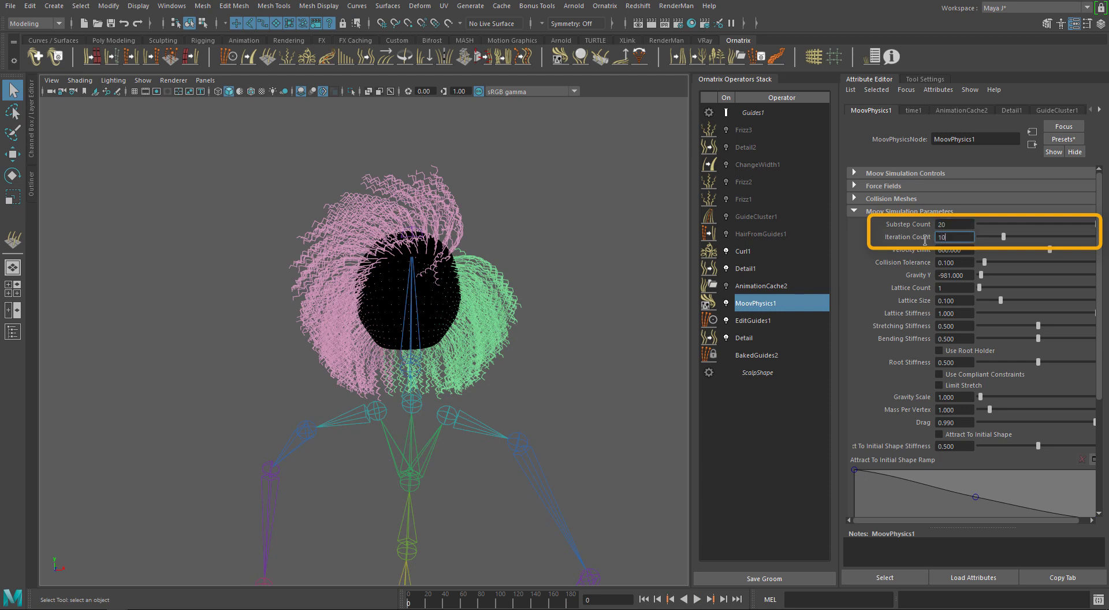
key(Return)
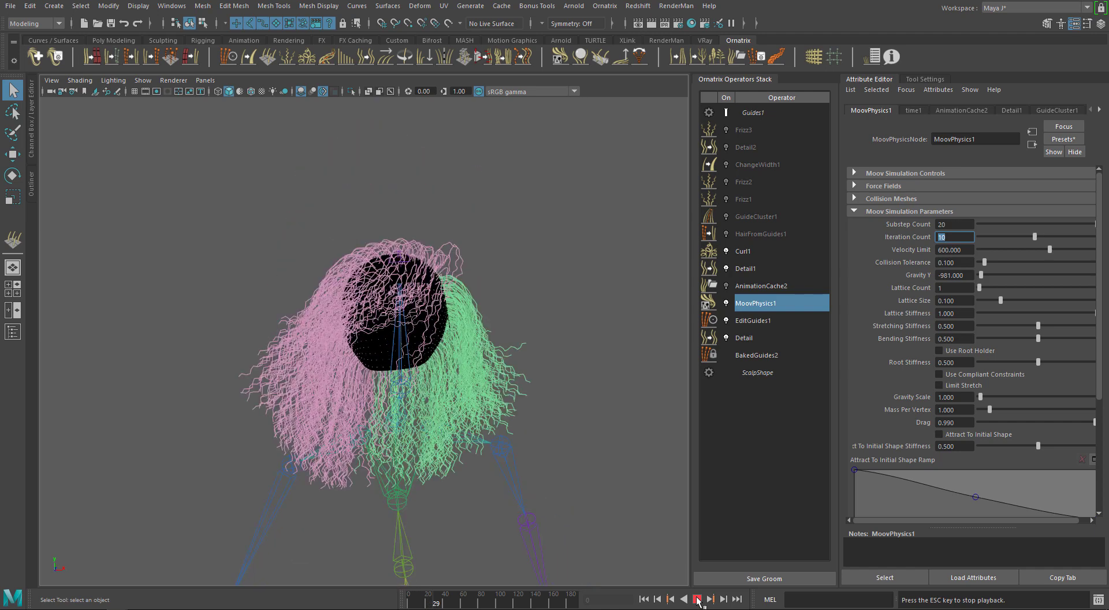
click(698, 600)
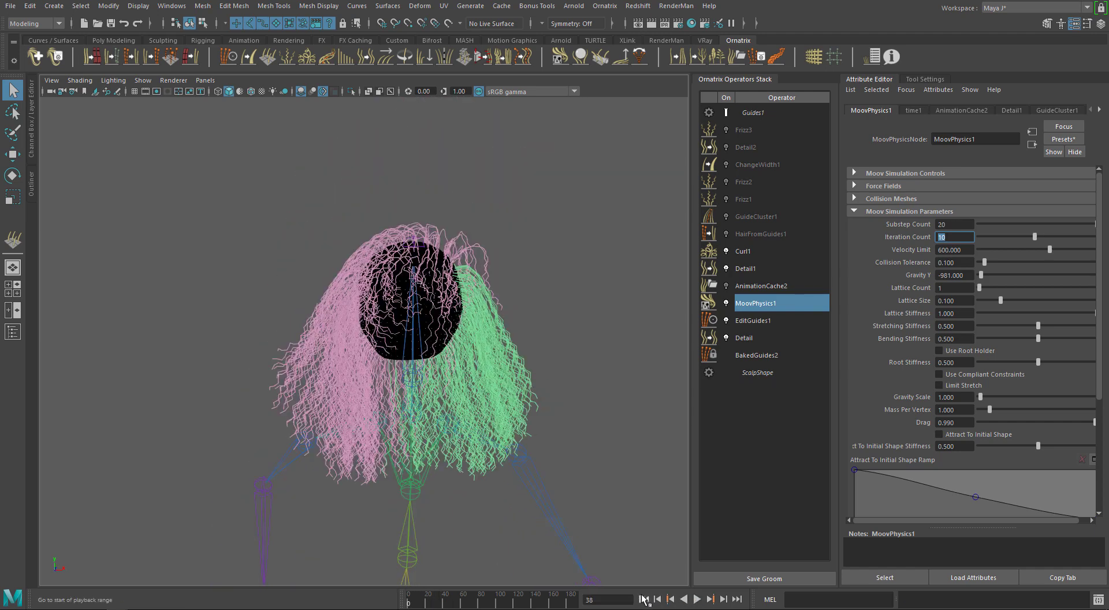
click(650, 600)
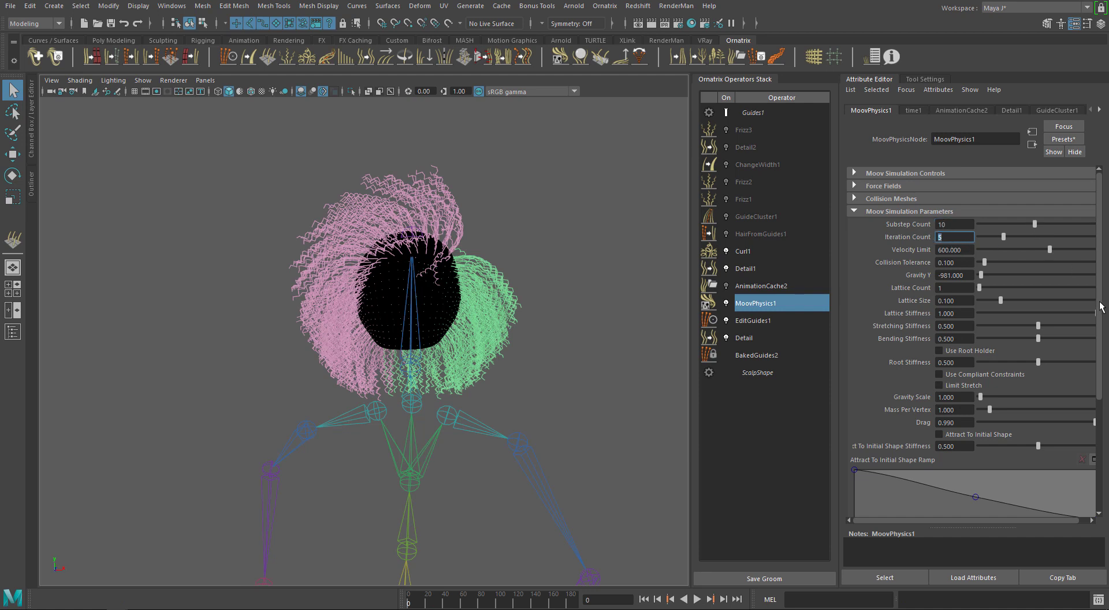
Step: Simulate the hair with the DistanceOnly model type, then stop and rewind
scroll(1101, 310, down, 5)
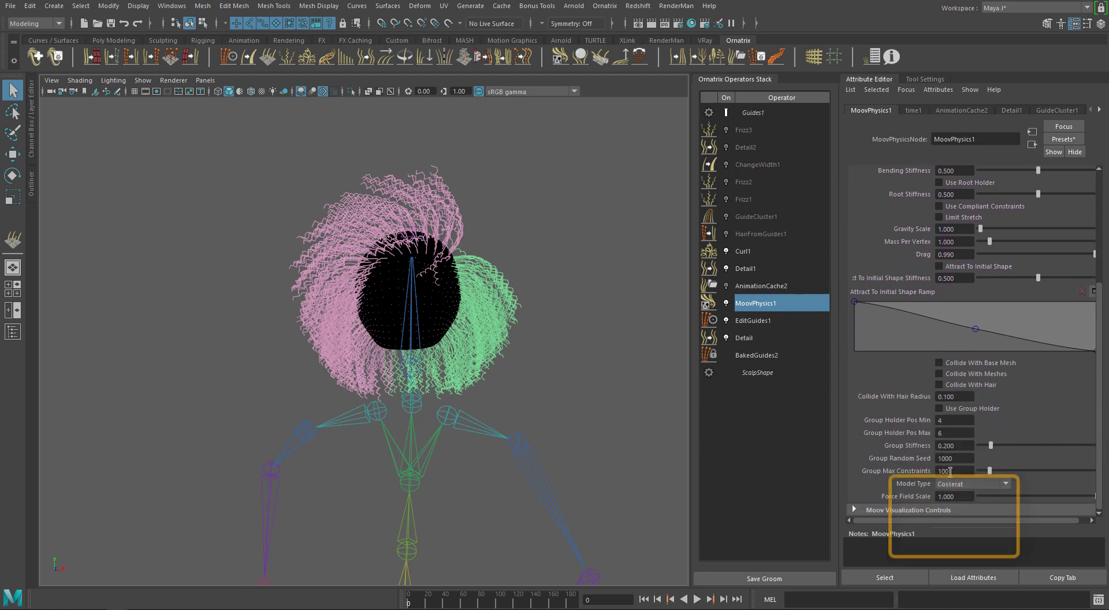
click(988, 485)
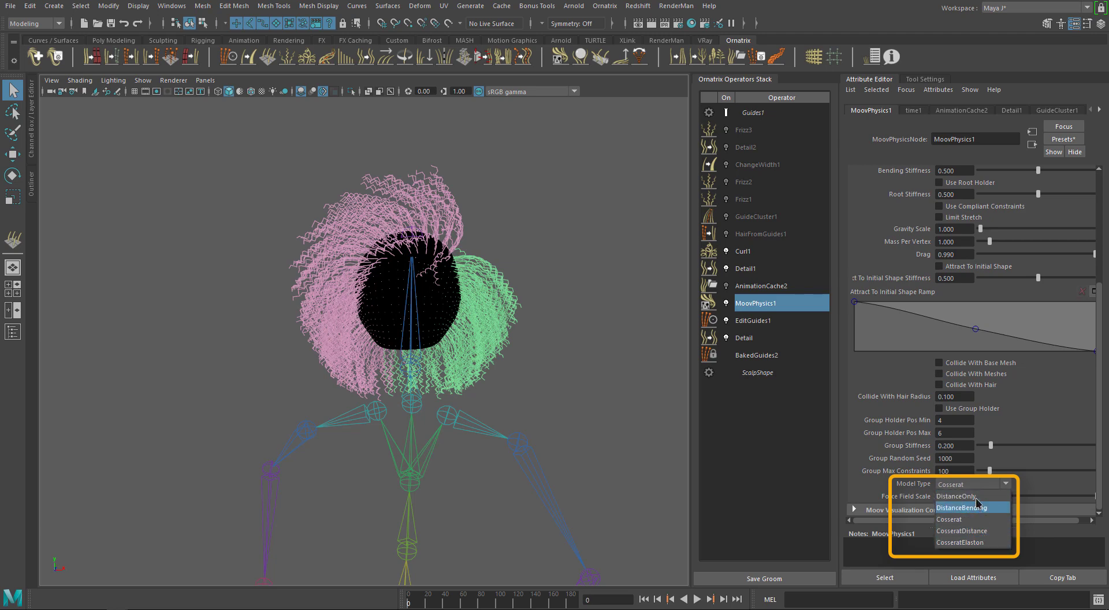
click(956, 496)
click(698, 599)
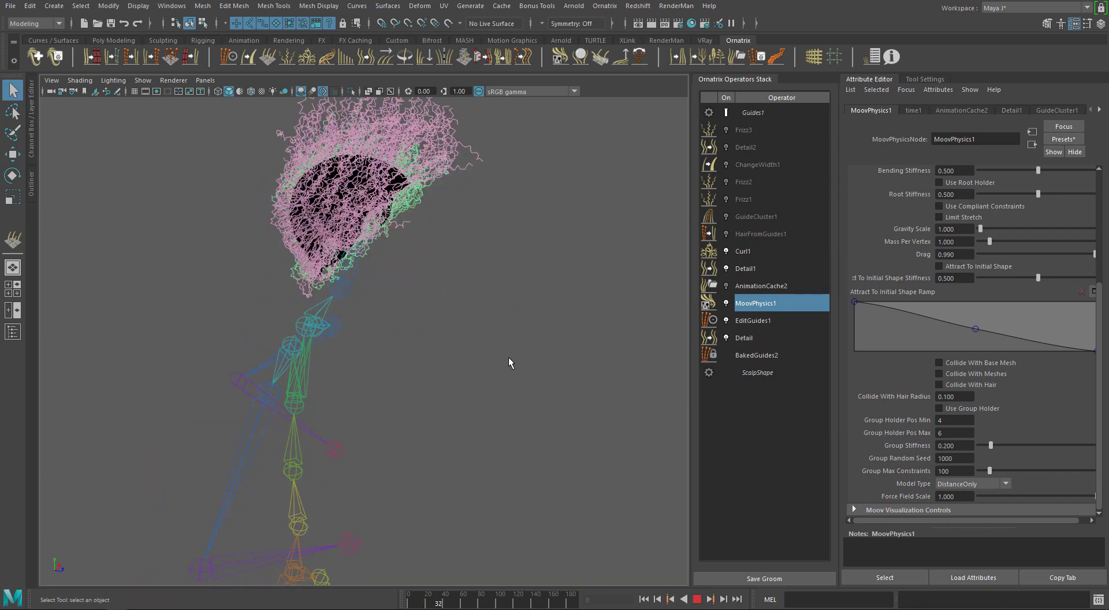
alt+drag(511, 358, 487, 383)
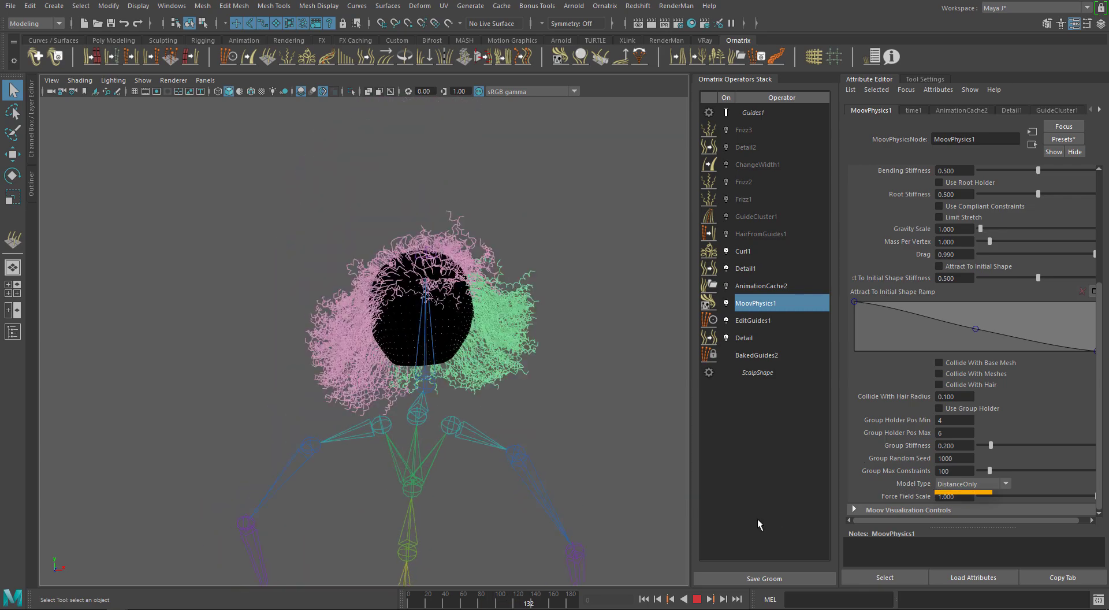
click(697, 598)
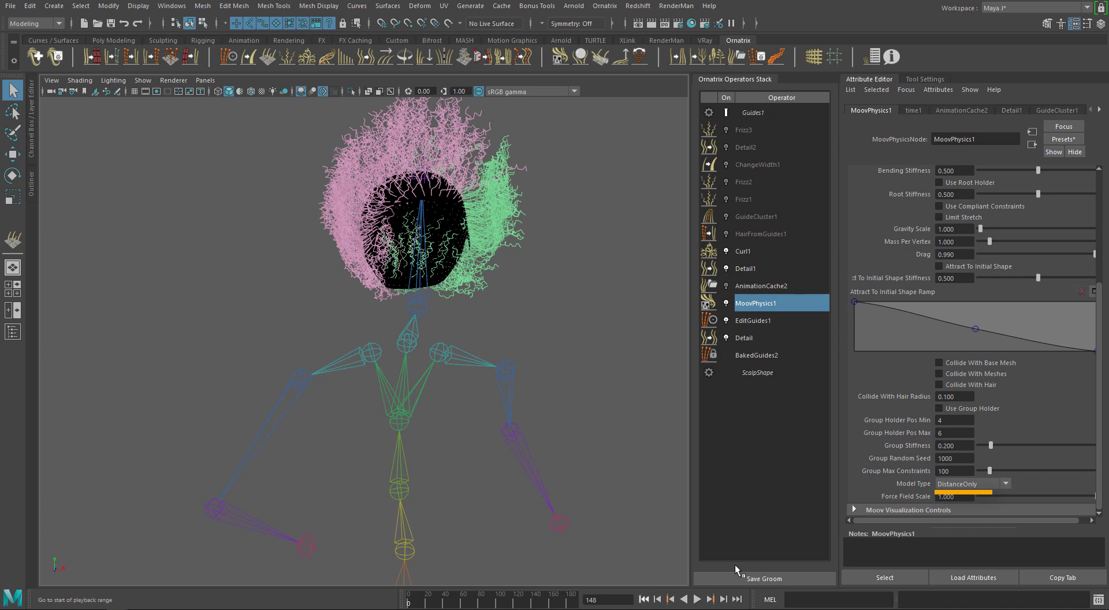
click(959, 484)
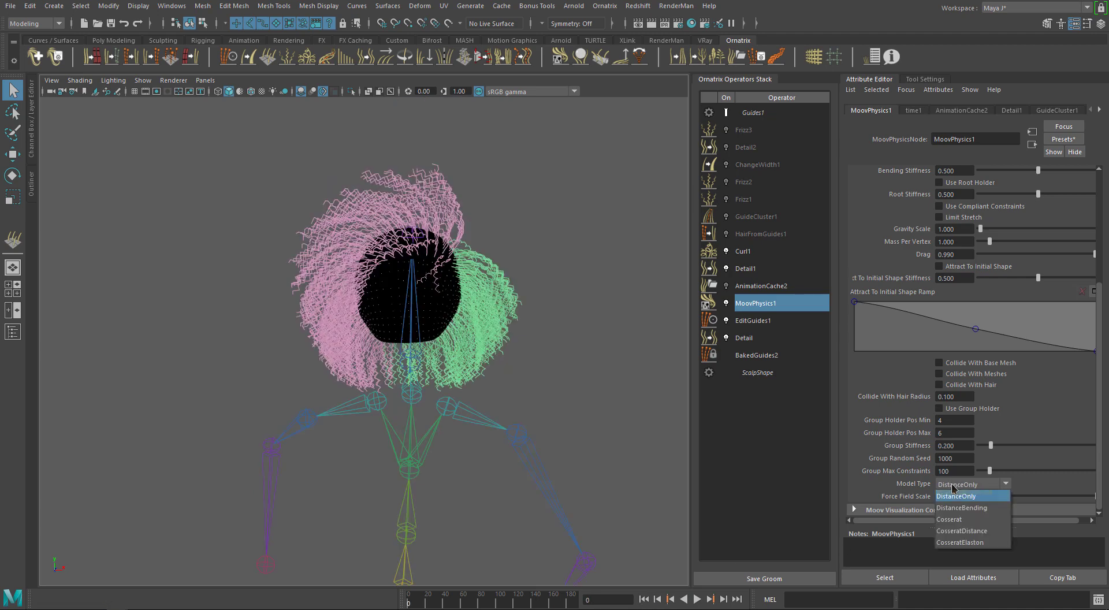
Step: Switch Model Type to CosseratDistance and replay the simulation
click(972, 531)
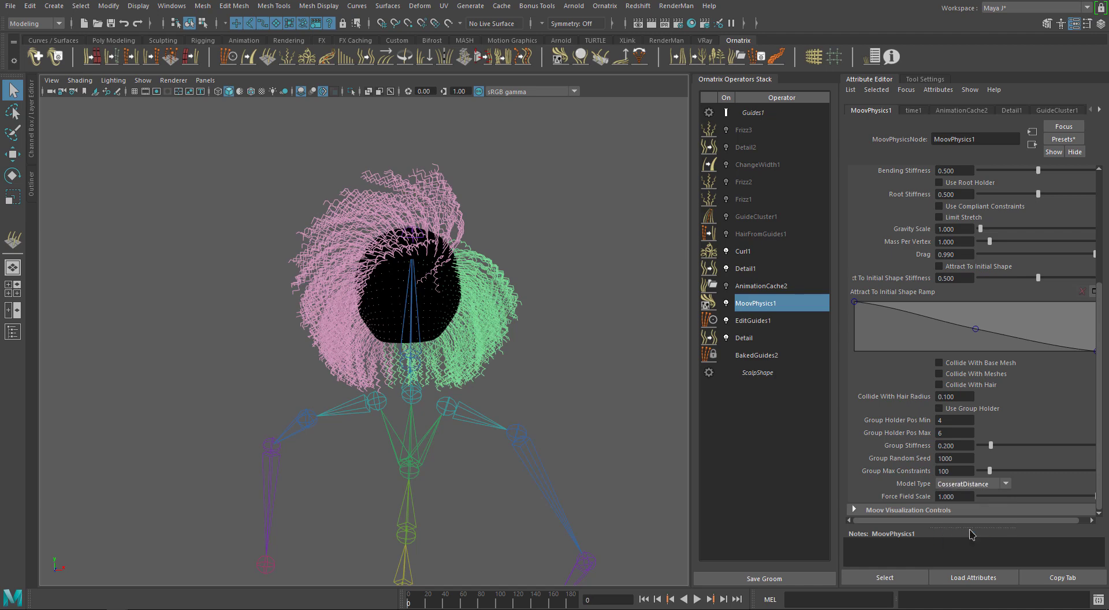
click(696, 600)
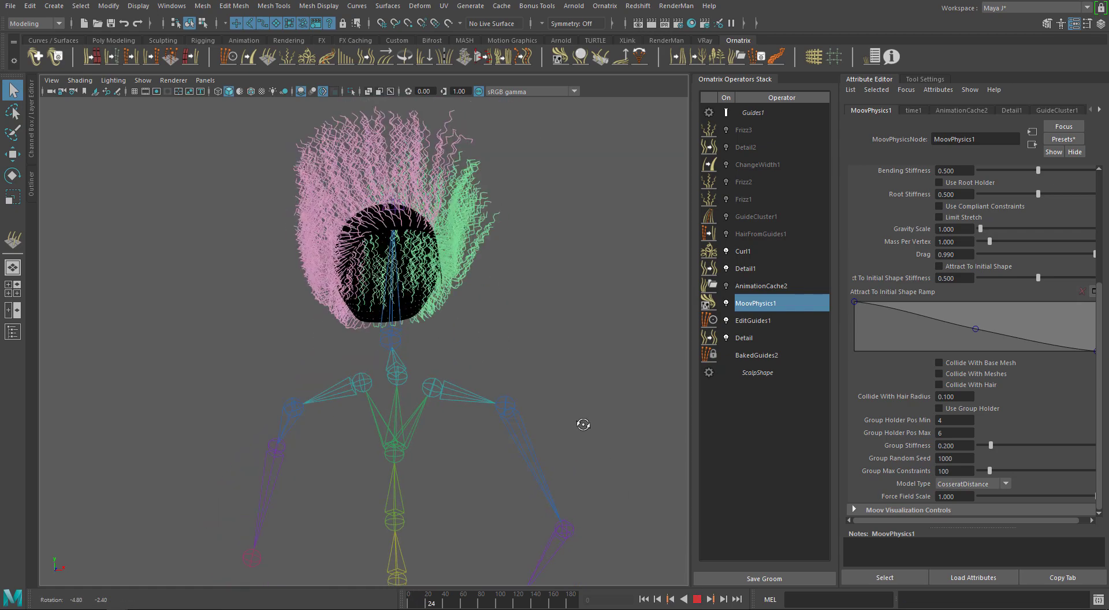
alt+drag(587, 424, 674, 428)
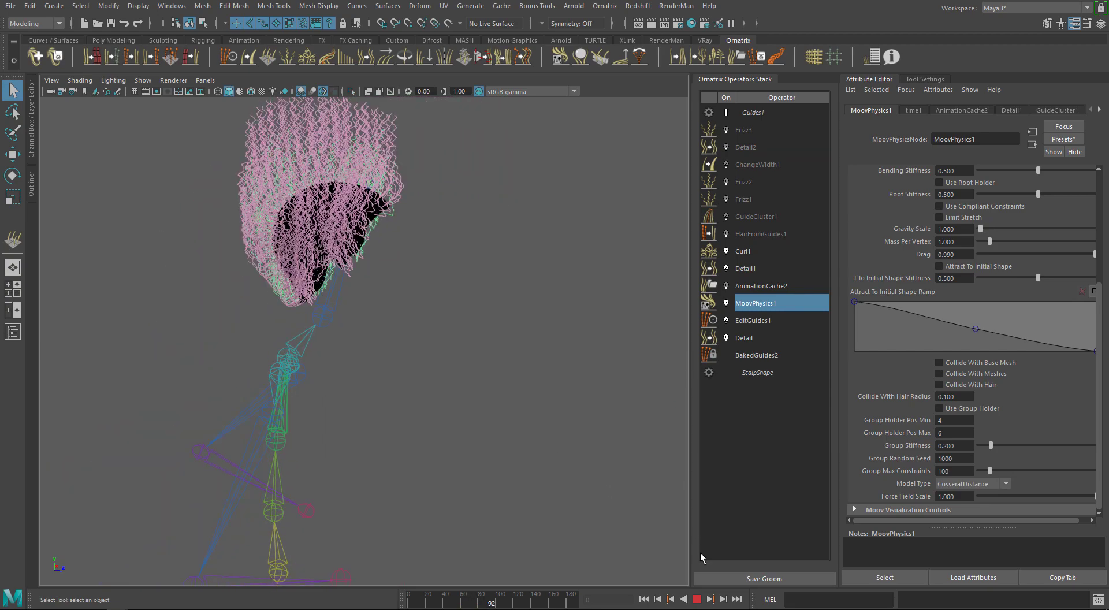
Step: Rewind to frame 0, then enable Attract To Initial Shape and Use Group Holder on MoovPhysics1
key(Escape)
click(643, 599)
alt+drag(621, 479, 440, 400)
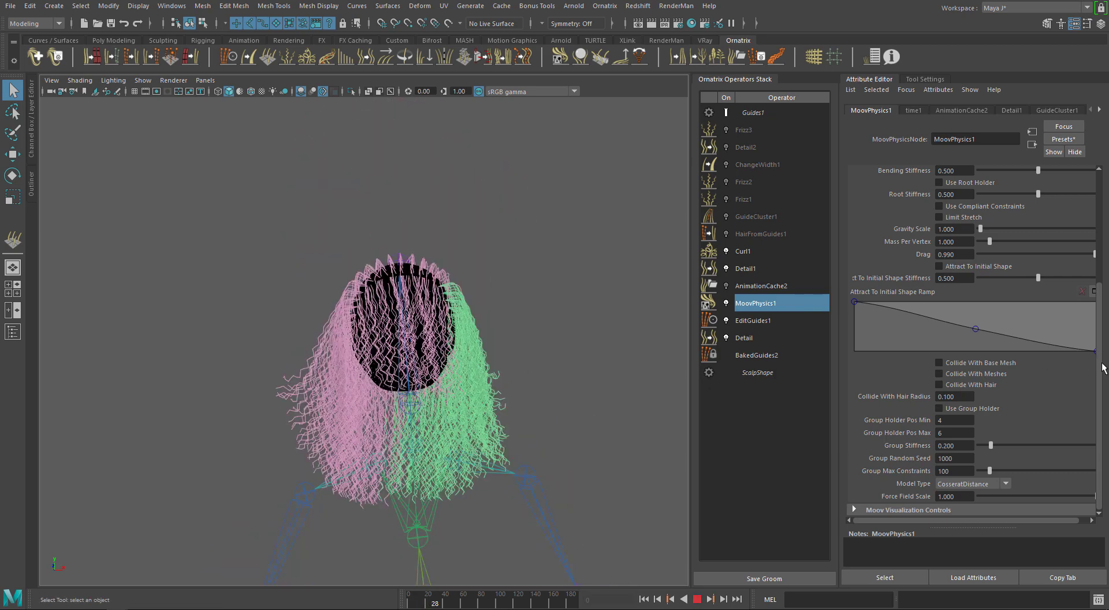
drag(1099, 368, 1099, 335)
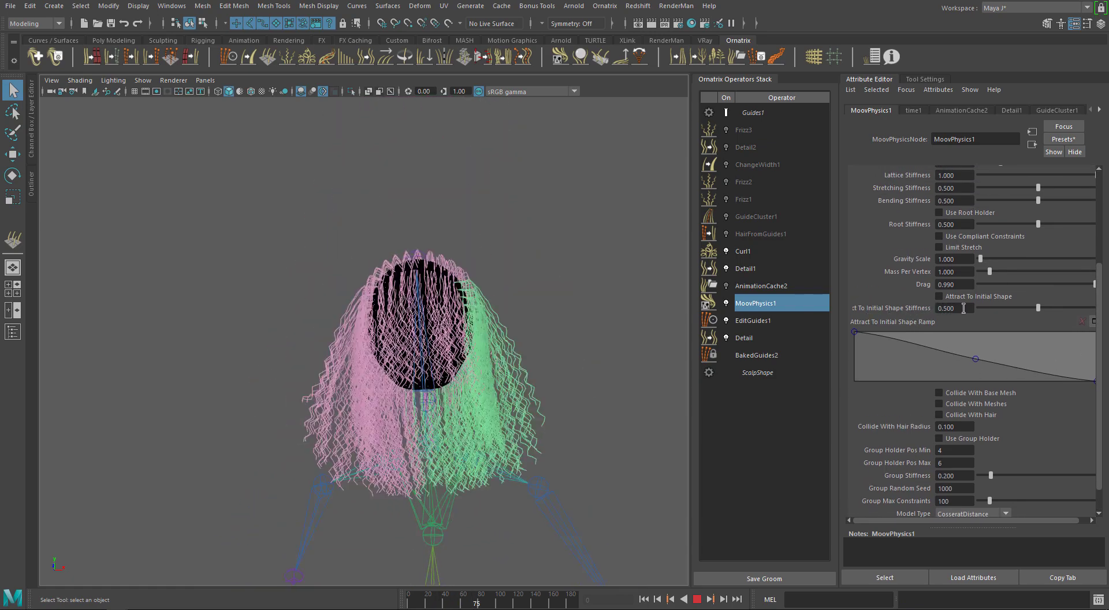
click(989, 295)
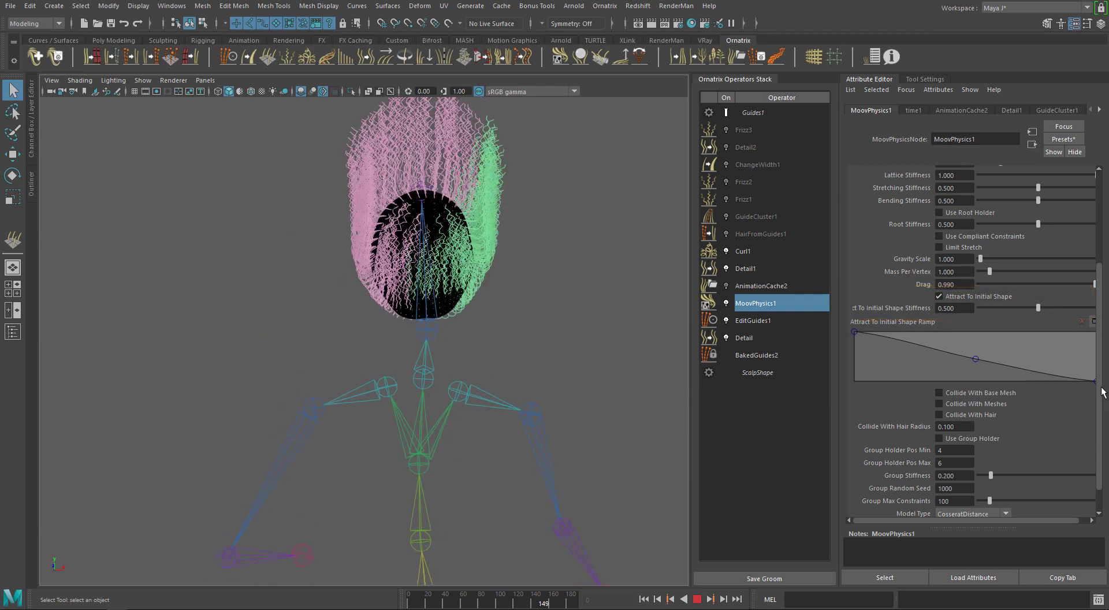
scroll(1100, 440, down, 2)
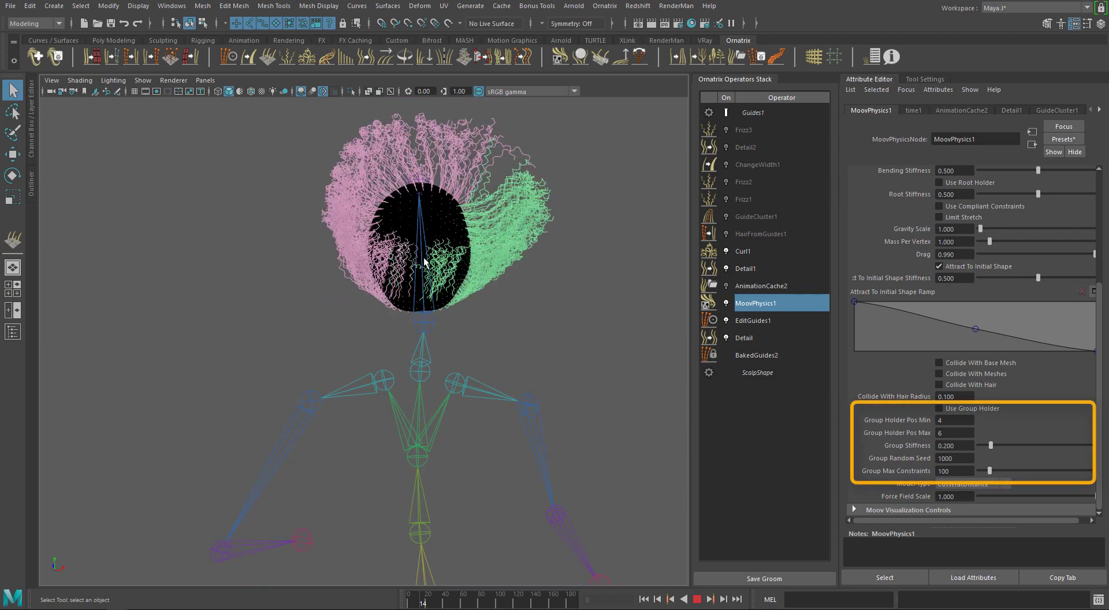
key(Escape)
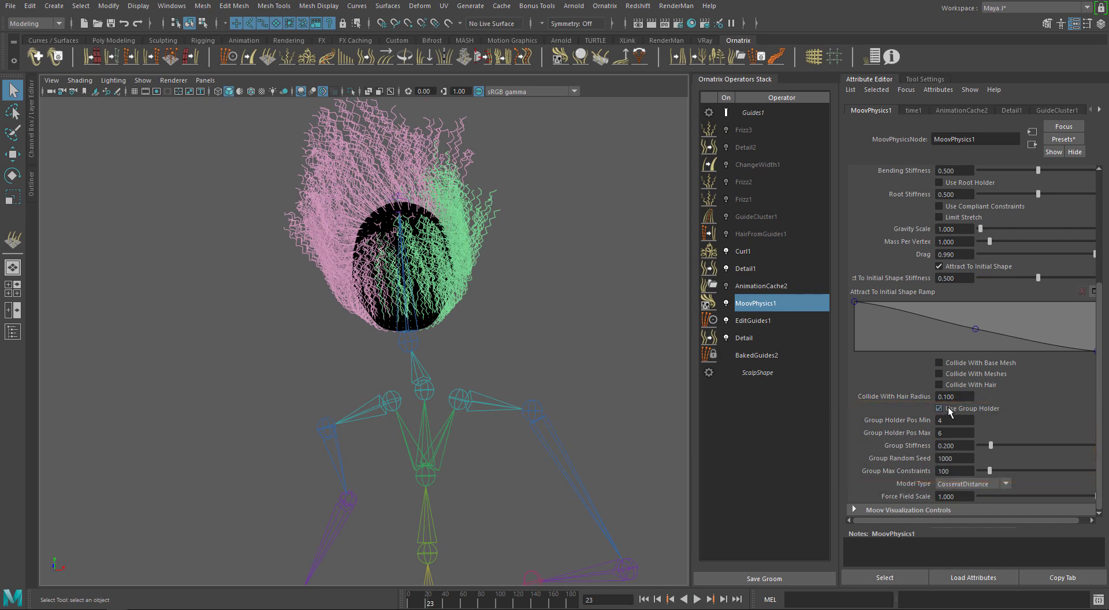
Step: Replay the simulation from frame 0 with stiffness 15, orbiting around the head to check the curls
click(643, 599)
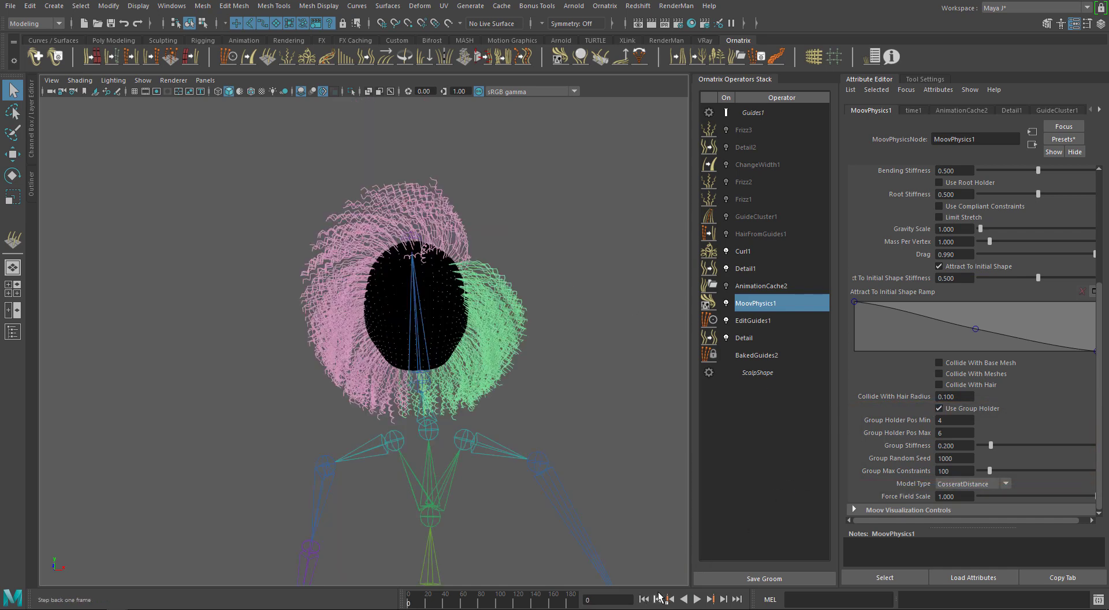
click(698, 601)
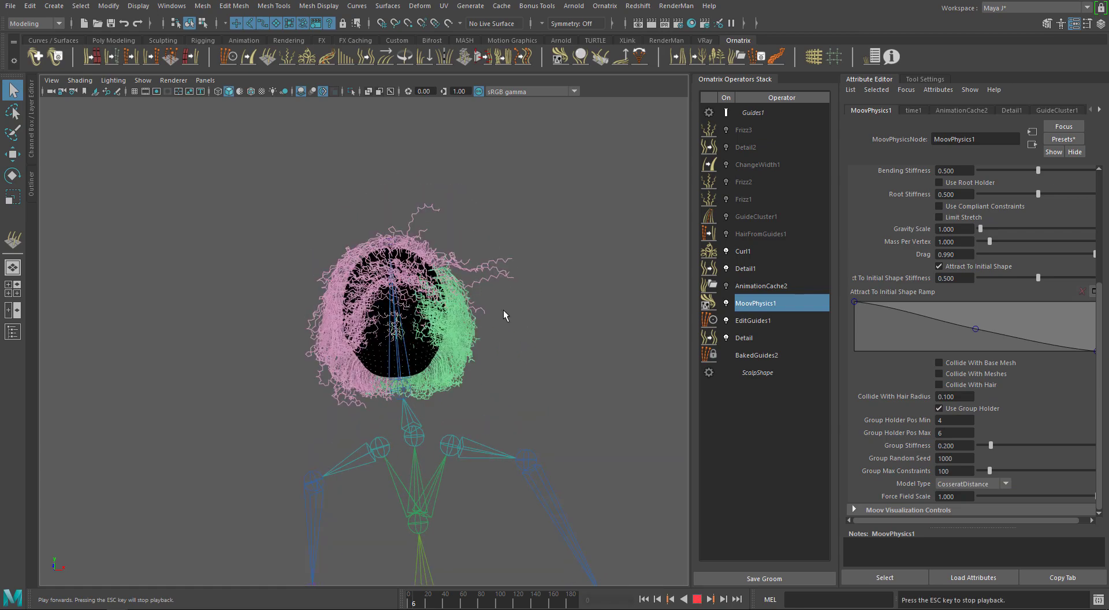
alt+drag(421, 347, 445, 309)
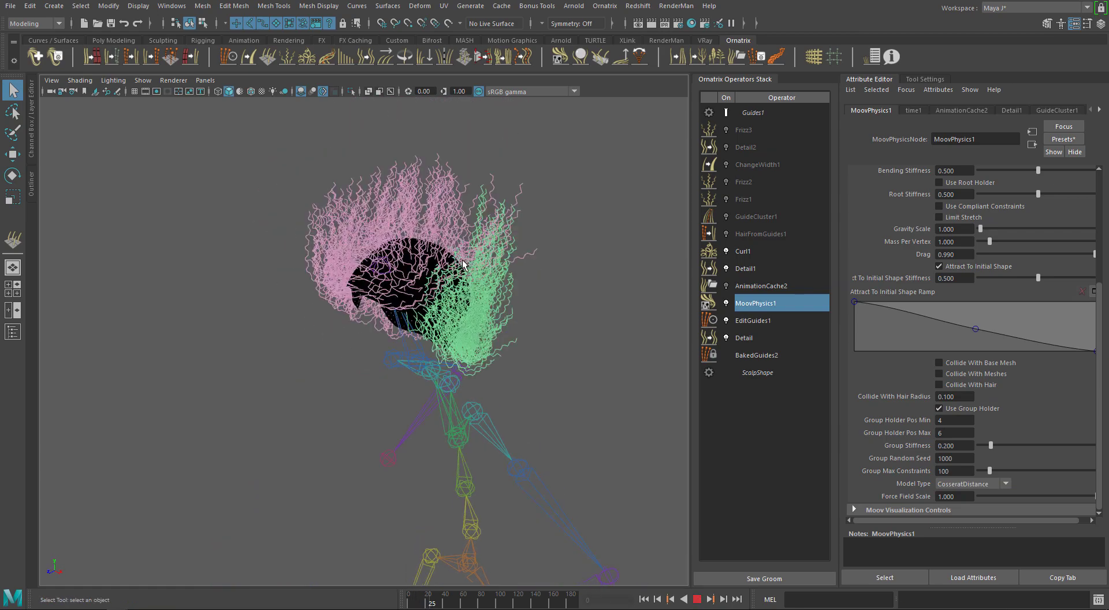
click(698, 599)
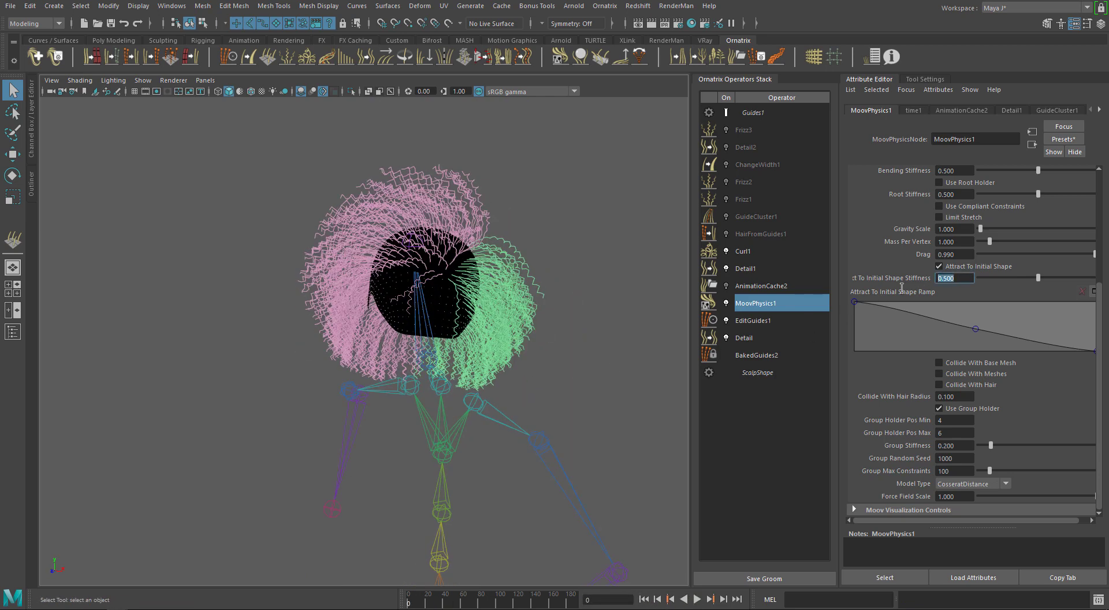
alt+drag(518, 310, 532, 280)
click(696, 600)
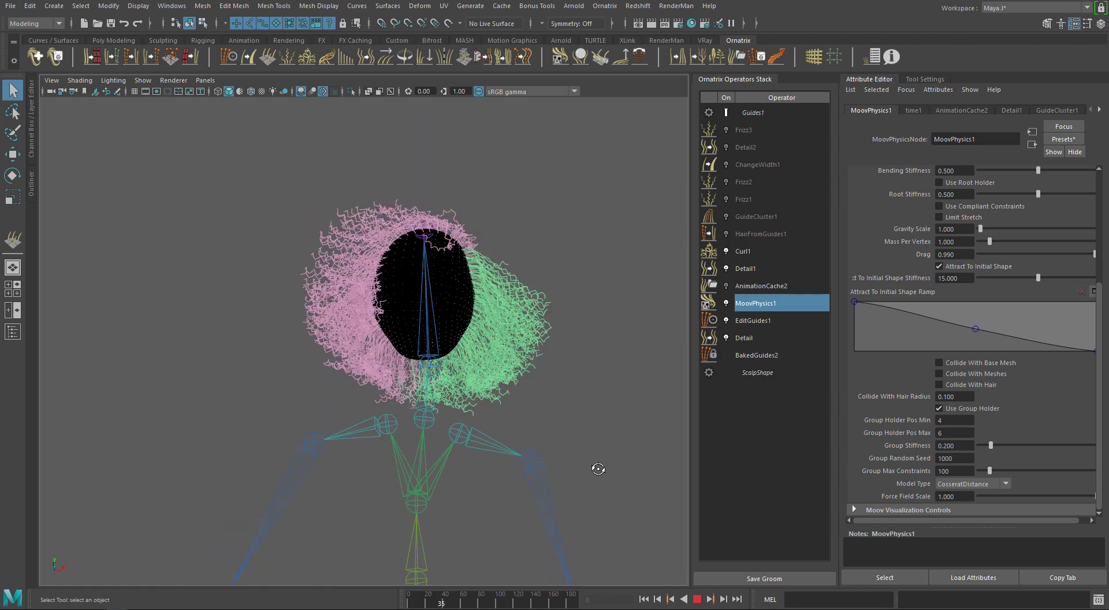
alt+drag(596, 465, 537, 457)
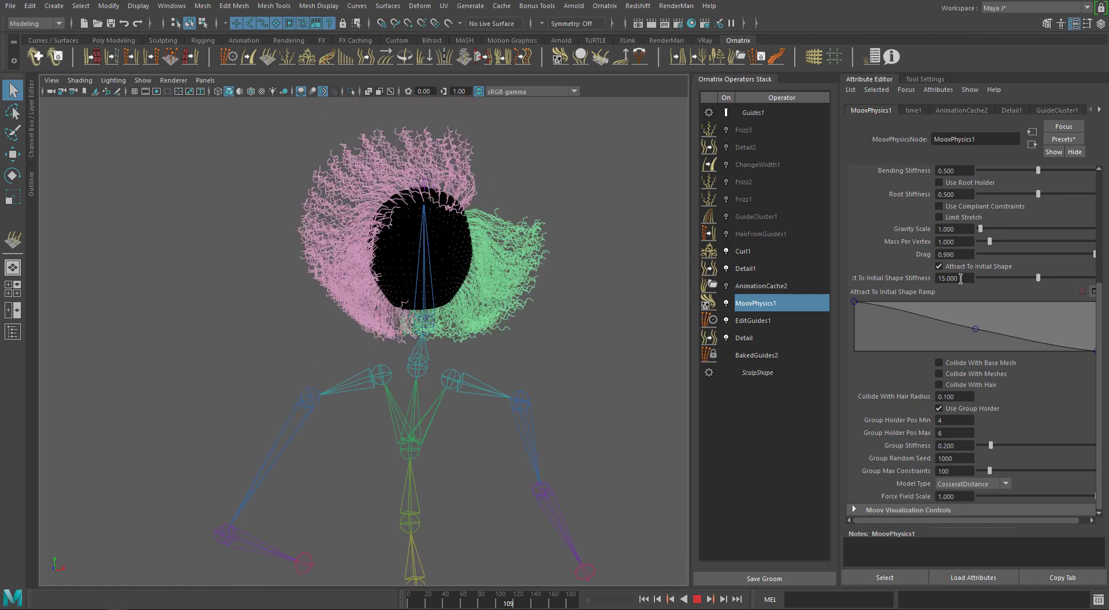
Step: Raise the ramp's middle point to about 0.68, 0.79 and rewind to frame 0
drag(977, 330, 1018, 311)
click(697, 599)
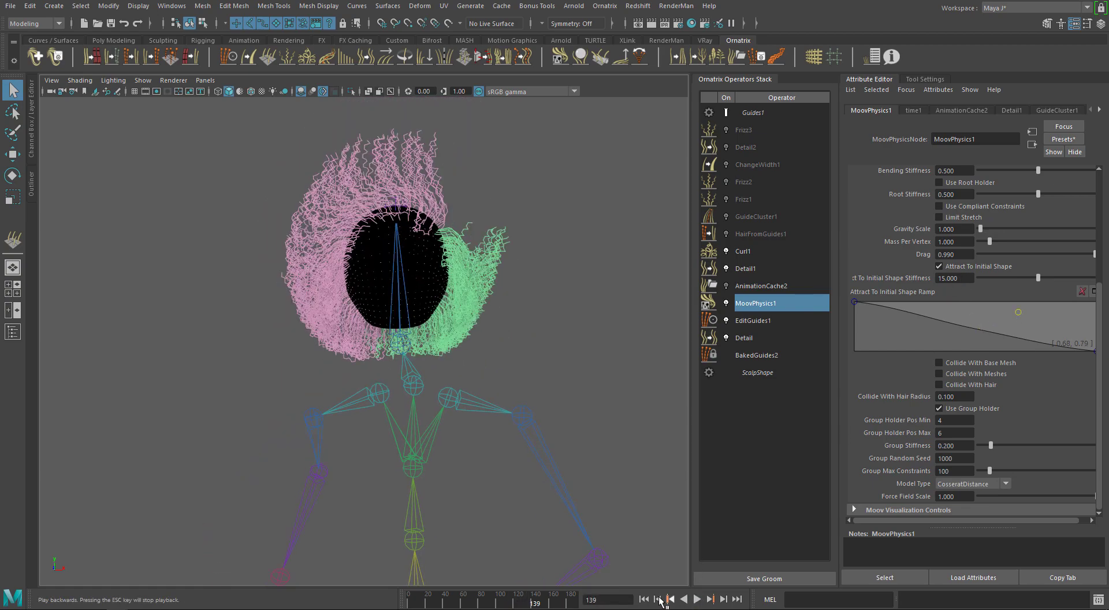
right_click(1020, 312)
click(1050, 381)
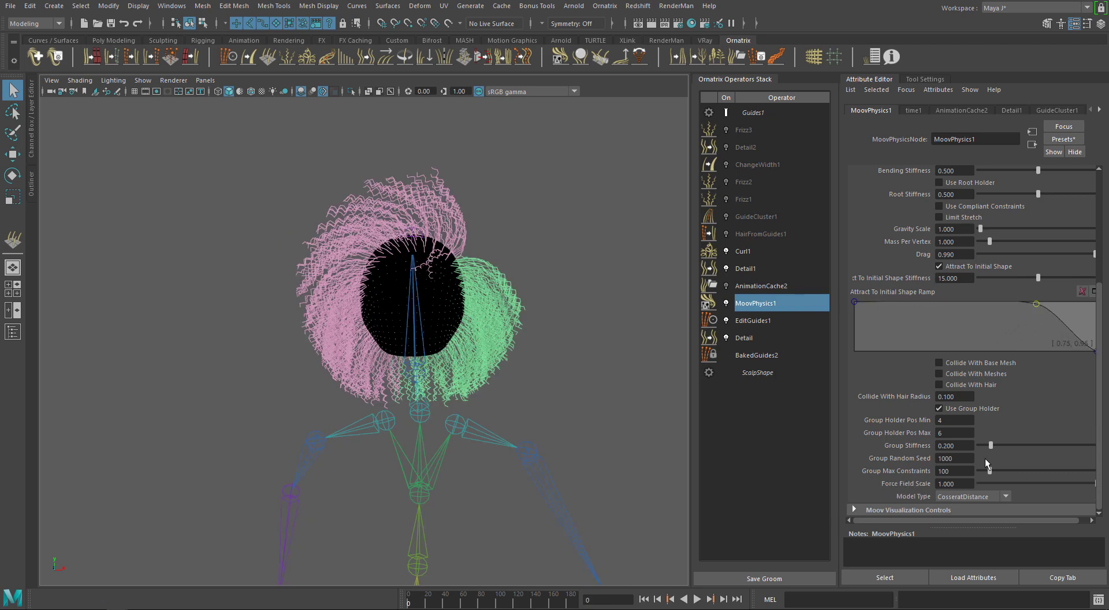
Step: Widen the Attribute Editor, replay the hair, and adjust the ramp's end point
drag(837, 347, 829, 346)
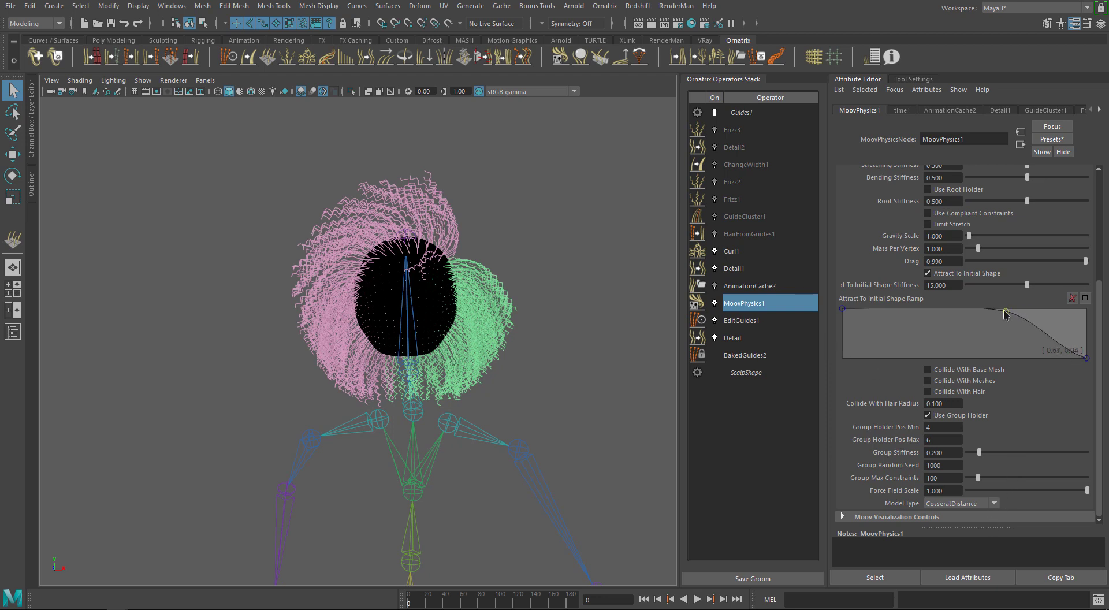
click(696, 599)
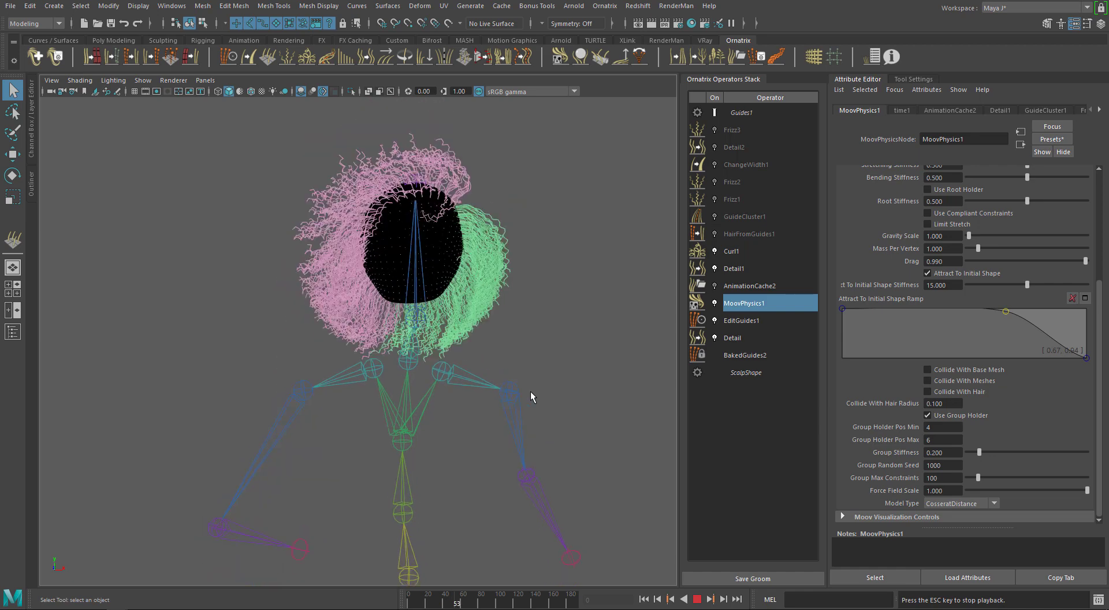
click(697, 599)
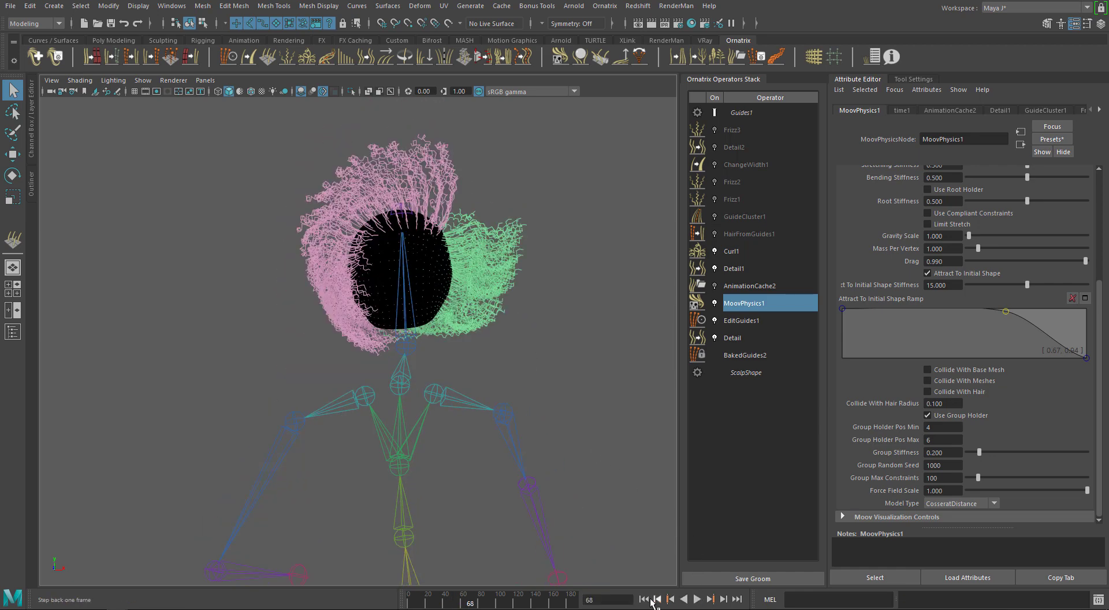
right_click(1083, 367)
click(1017, 370)
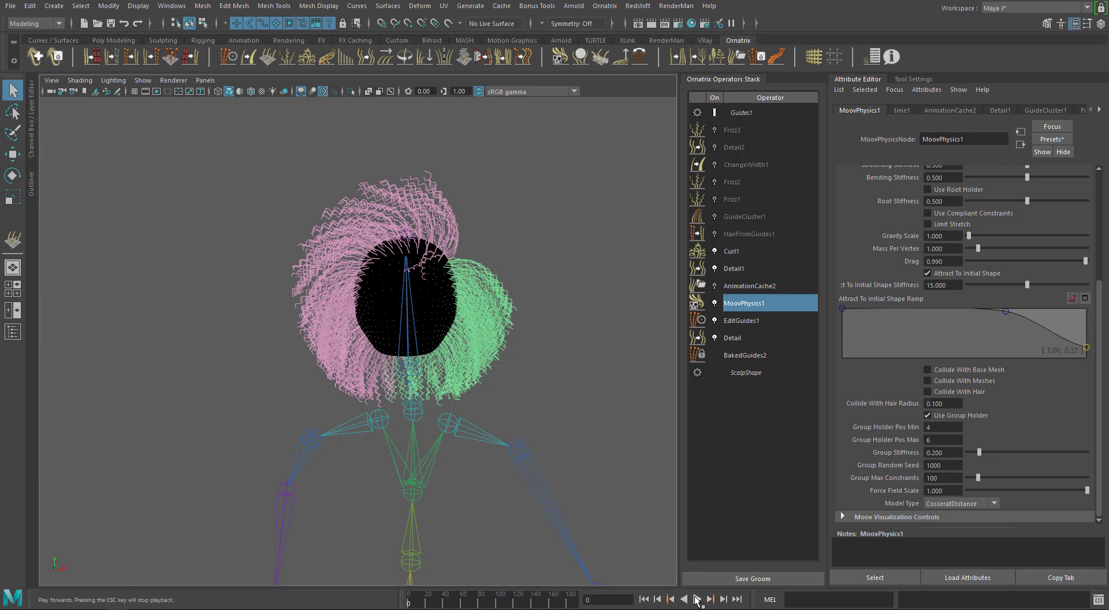
Step: Replay the simulation twice to check the ramp falloff, ending rewound at frame 0
click(698, 599)
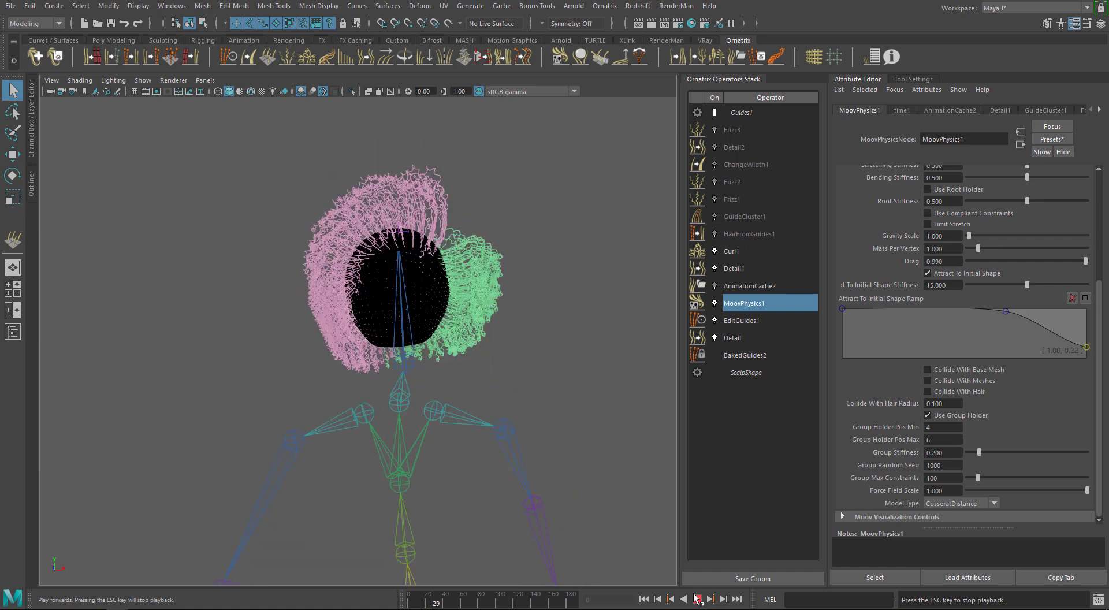
click(698, 599)
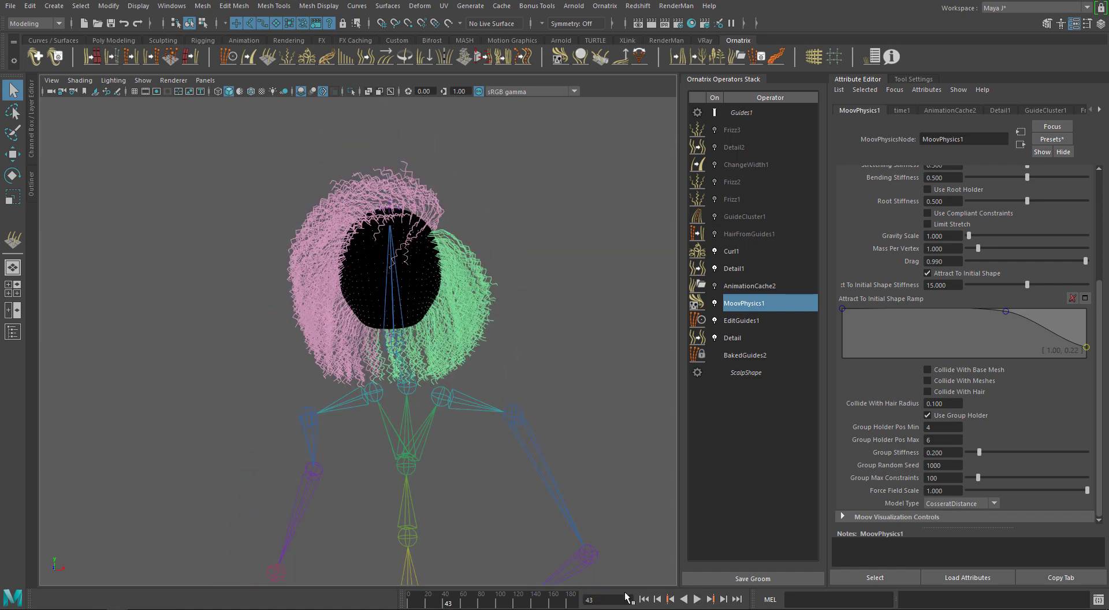
key(alt+shift+v)
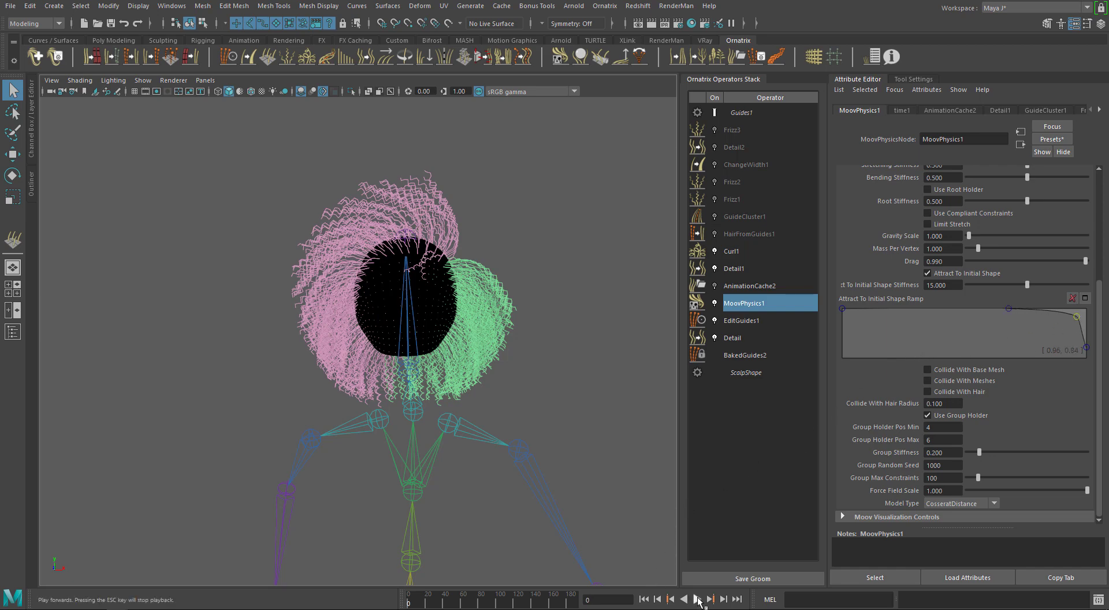
click(698, 601)
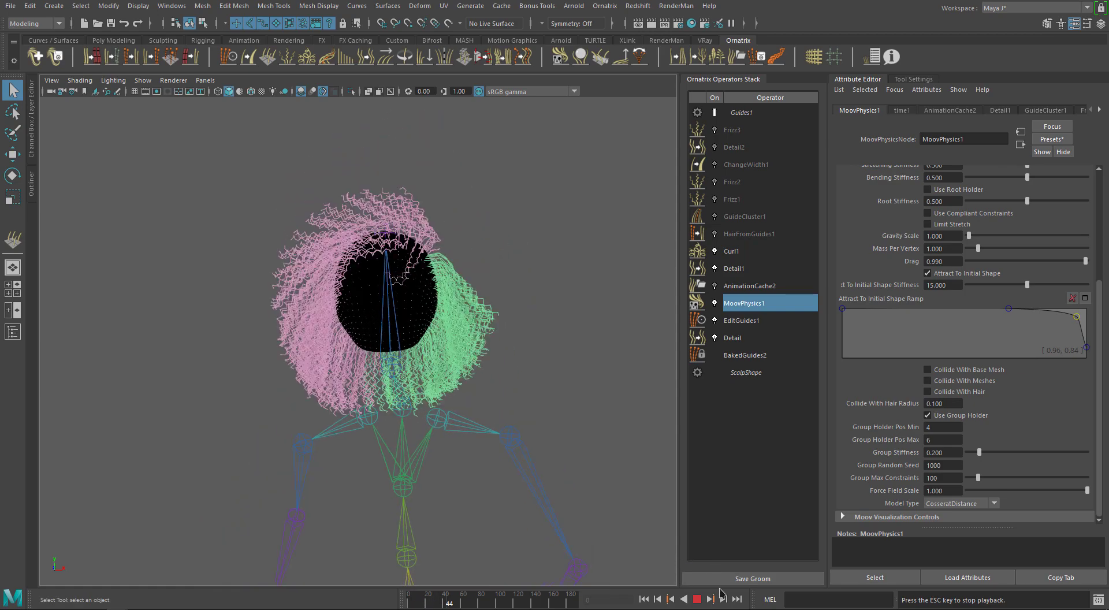
click(696, 600)
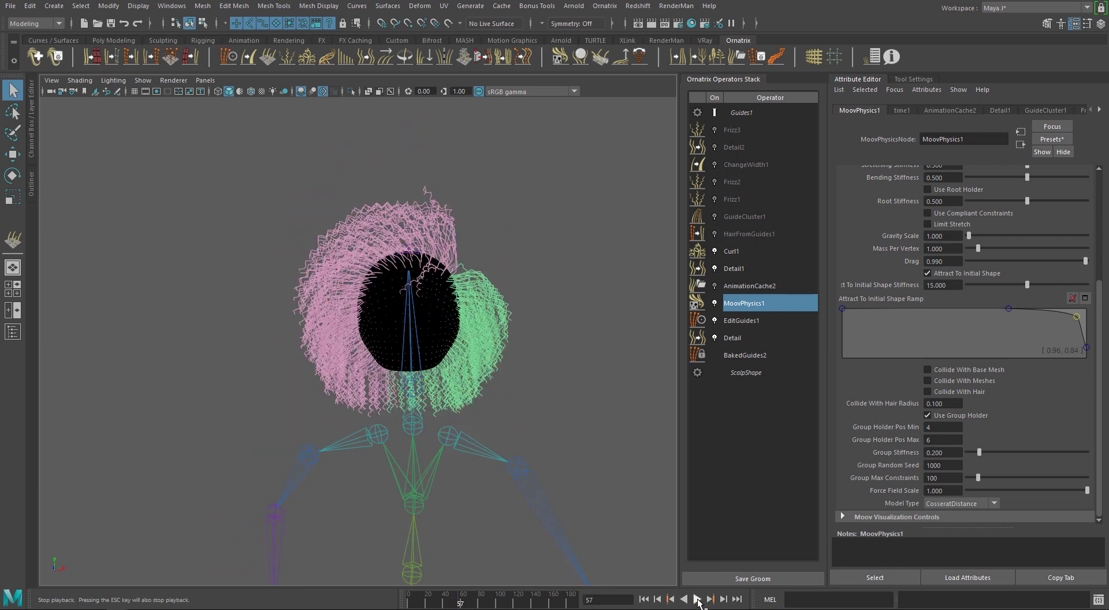
click(644, 600)
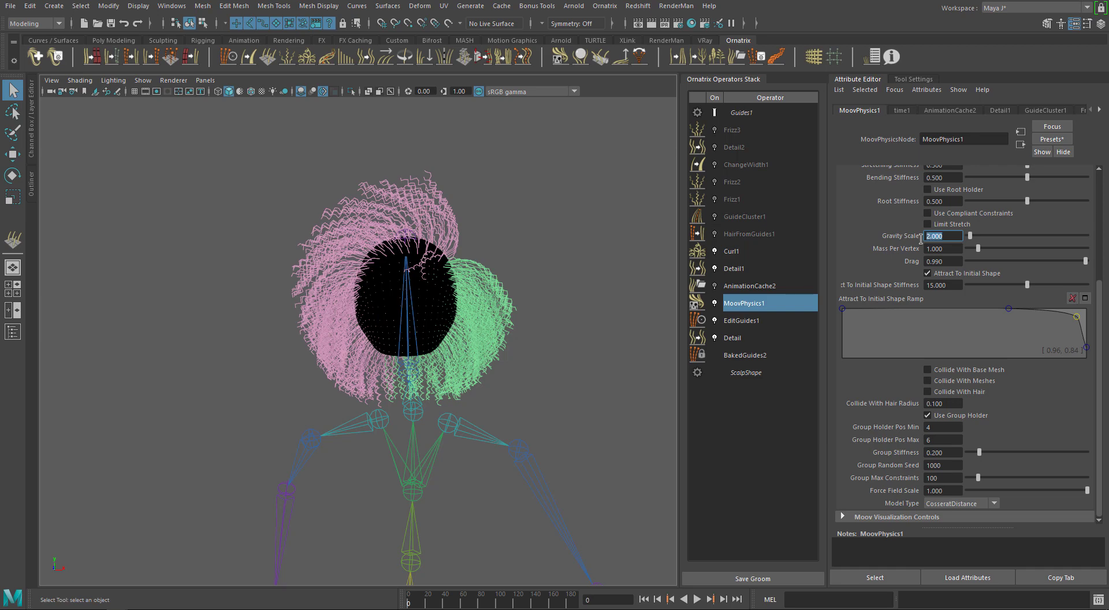
Step: Enter a Gravity Scale of 8.242 while the simulation plays
click(696, 599)
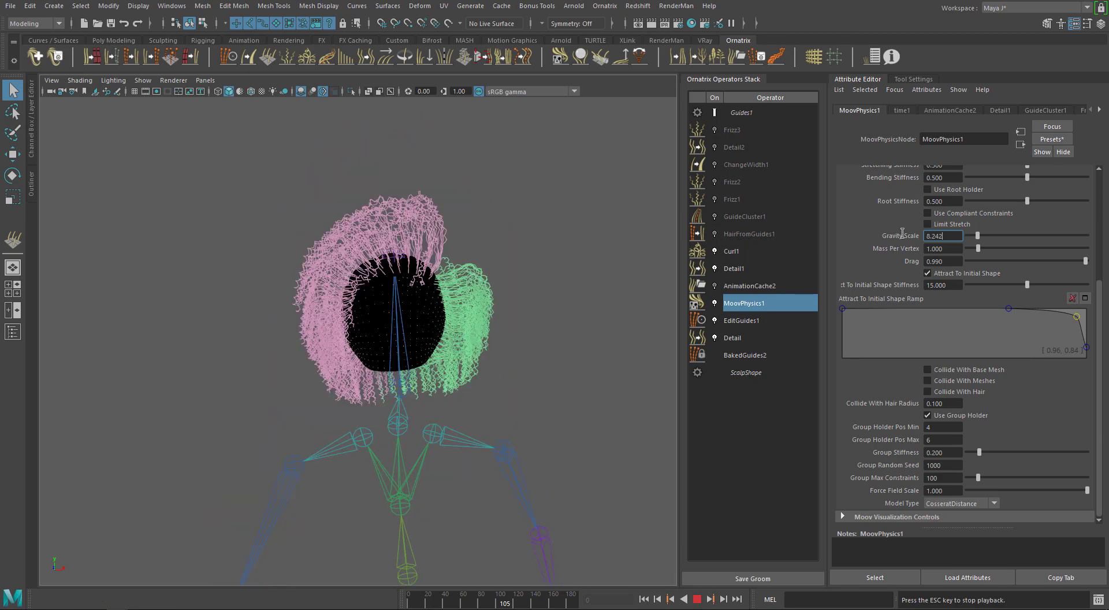
key(Return)
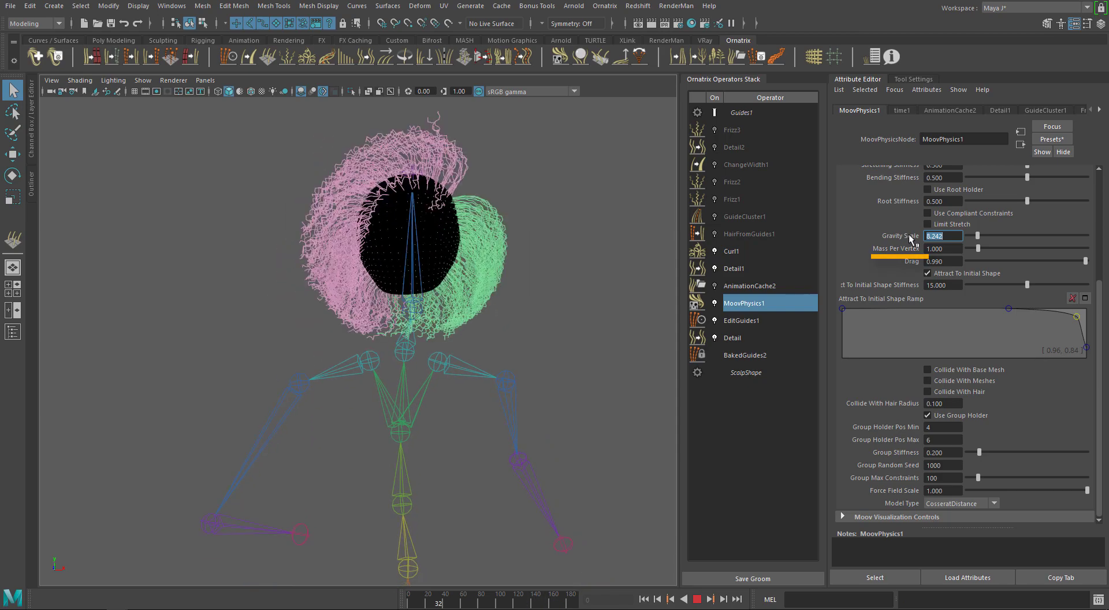
Step: Set MoovPhysics1 Mass Per Vertex to 5 and orbit around the character to view the strands
double_click(931, 249)
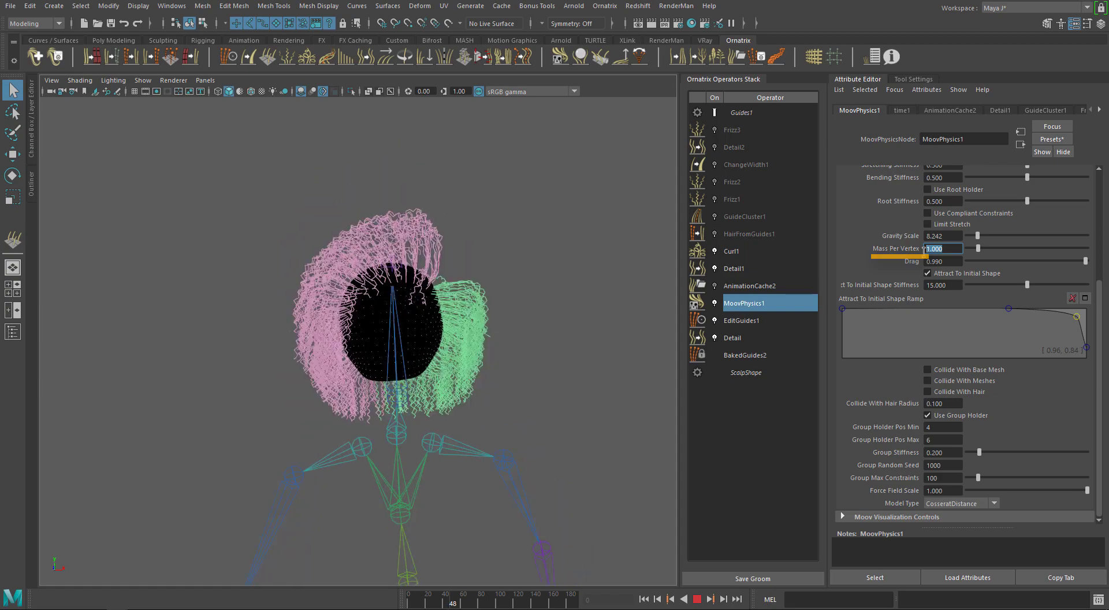
text(5)
key(Return)
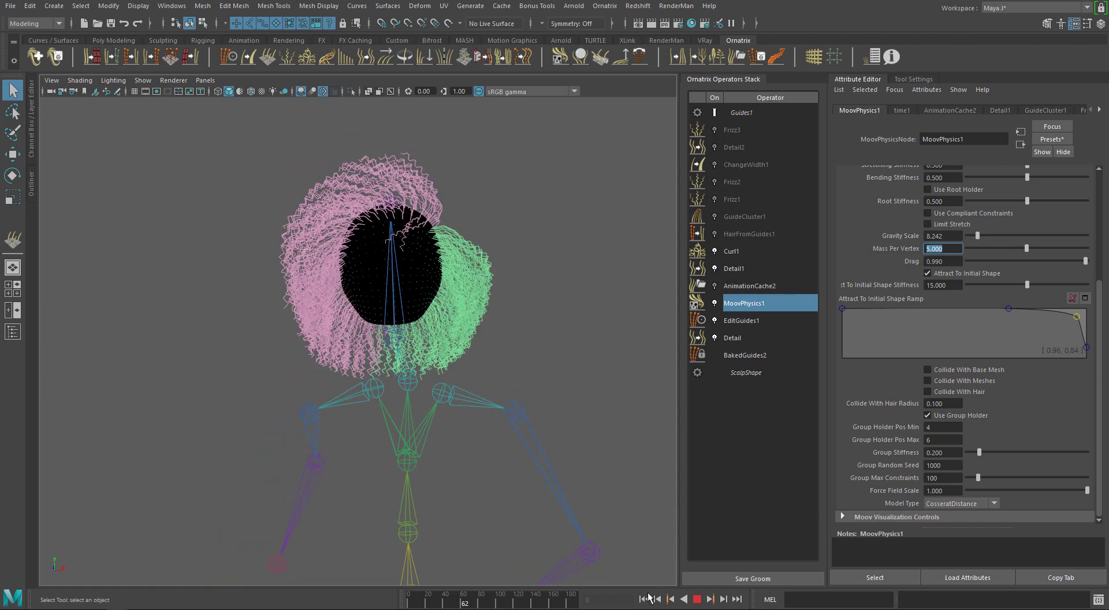
scroll(358, 277, down, 4)
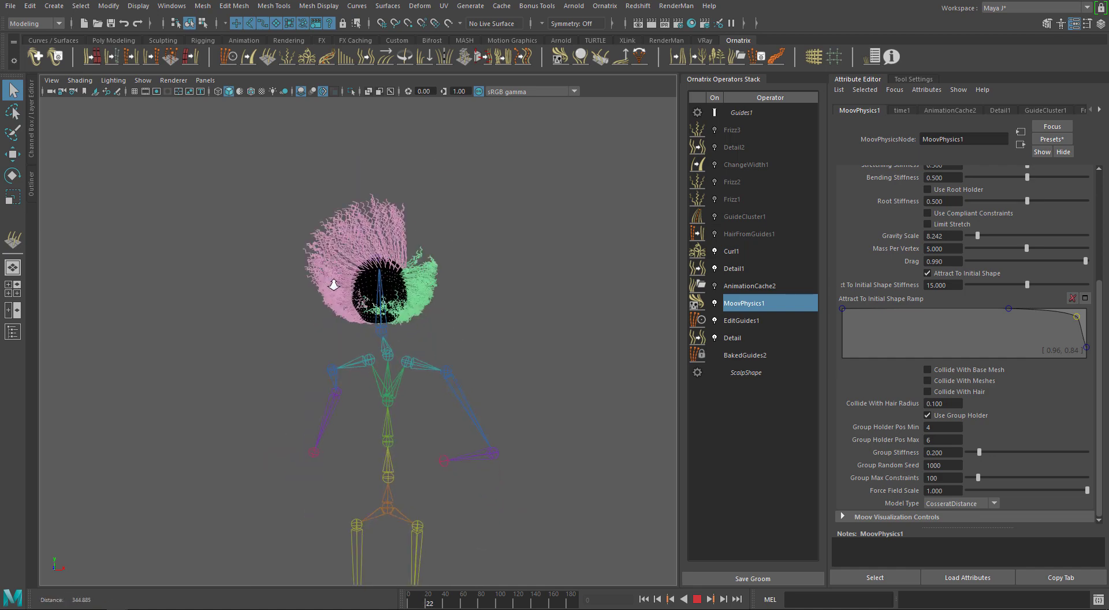
alt+drag(528, 360, 440, 354)
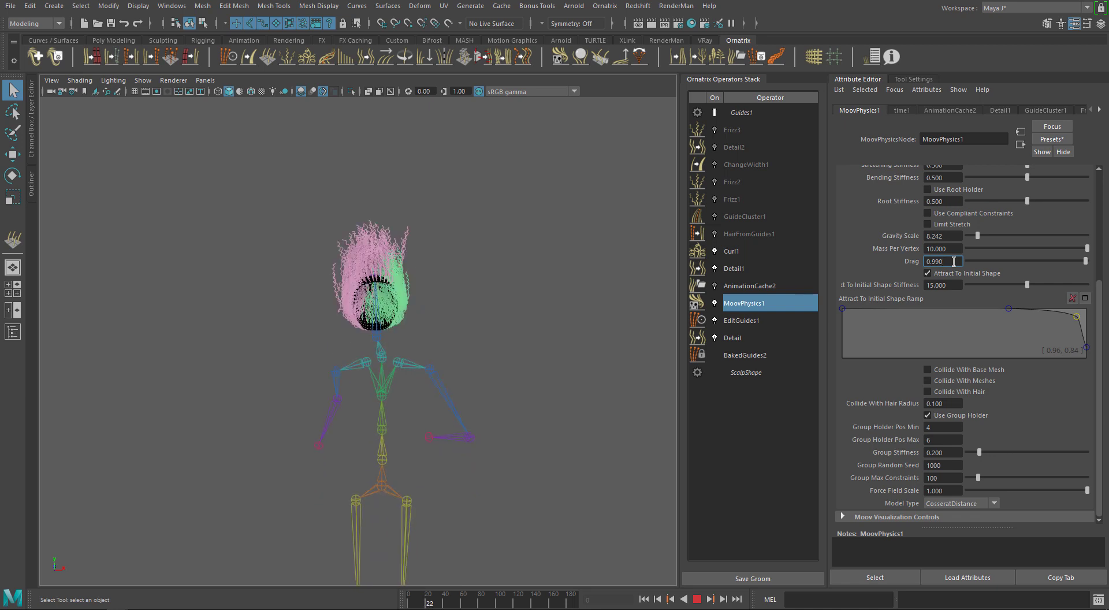
Step: Set Attract To Initial Shape Stiffness to 15, then raise it to 30
click(1008, 284)
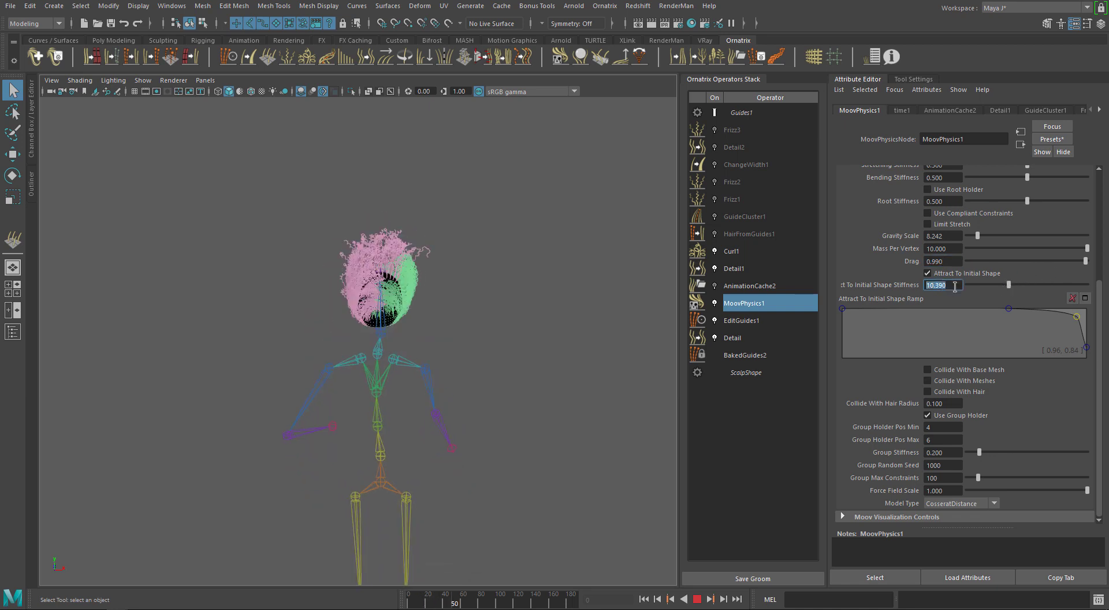
text(15)
key(Return)
text(30)
key(Return)
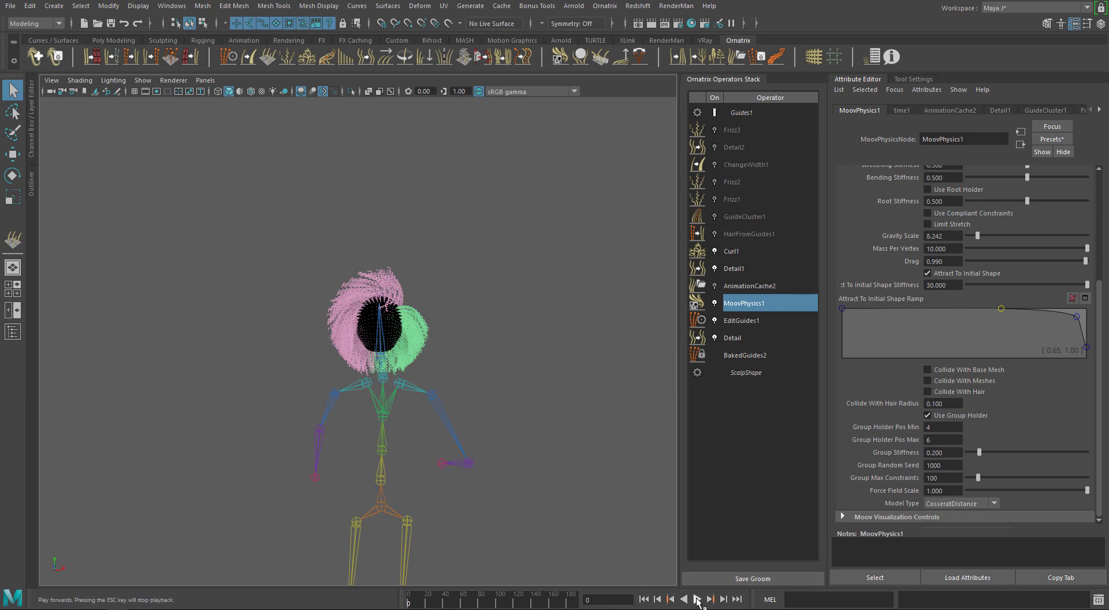
Step: Play the hair simulation and orbit in close around the head to review the curls
click(697, 600)
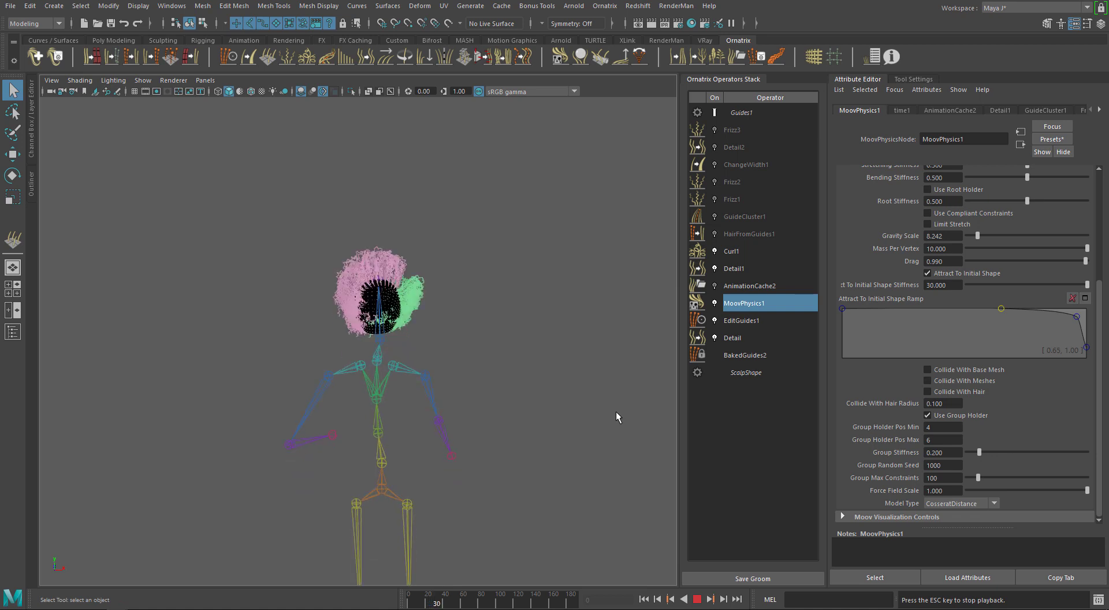
alt+drag(606, 364, 483, 297)
alt+right_drag(483, 297, 463, 317)
alt+drag(479, 316, 494, 314)
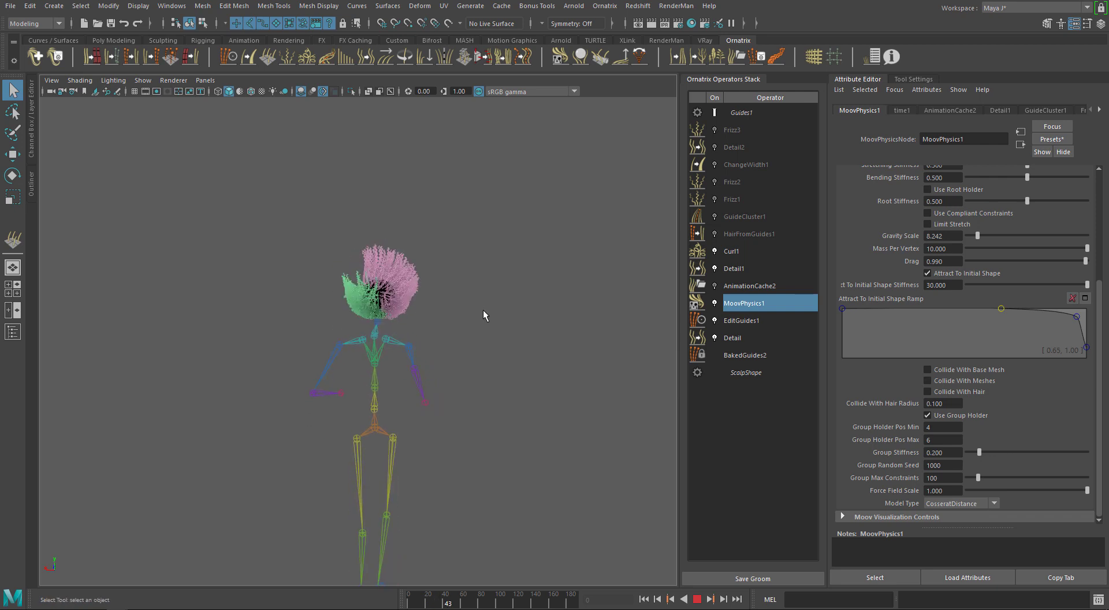
alt+right_drag(483, 312, 540, 366)
alt+drag(540, 364, 415, 346)
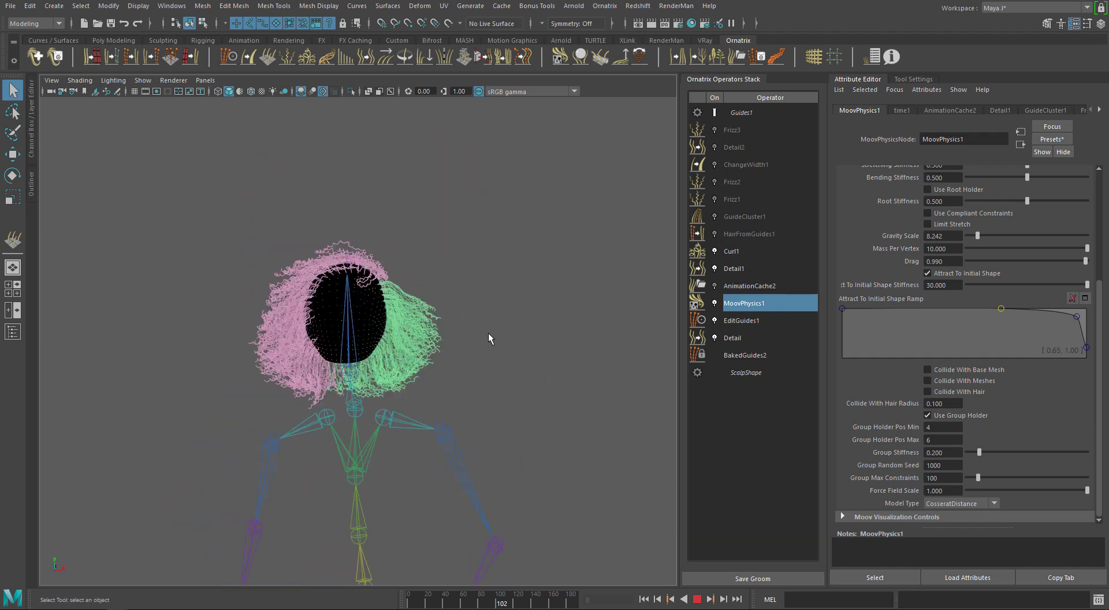
Step: Restart playback and lower Drag through 0.824, 0.483 and 0.132 to nearly zero while watching
click(698, 600)
click(644, 600)
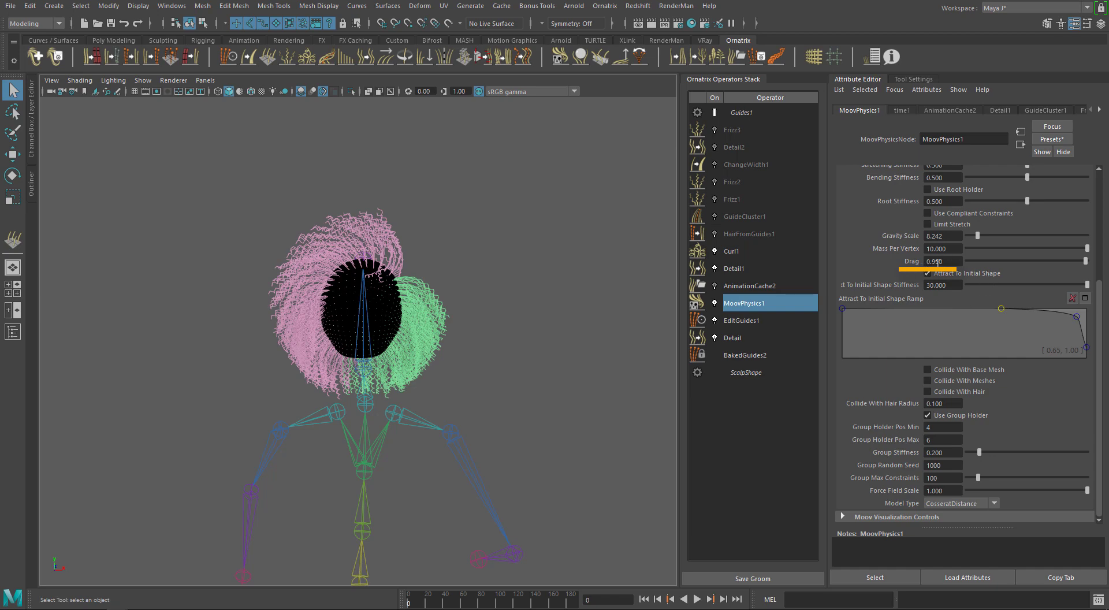
click(697, 600)
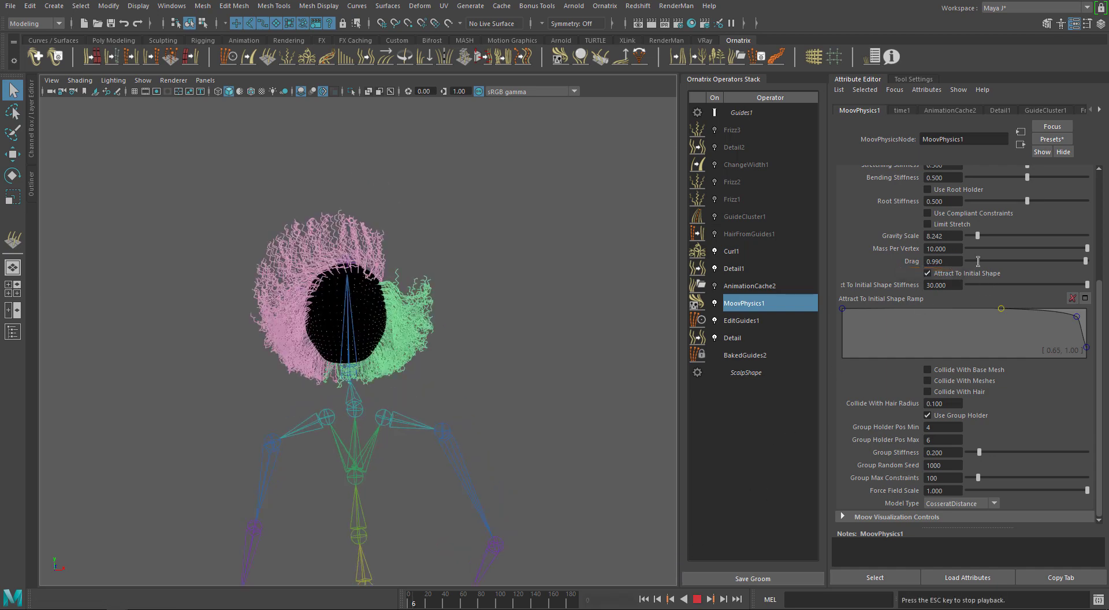
click(1065, 260)
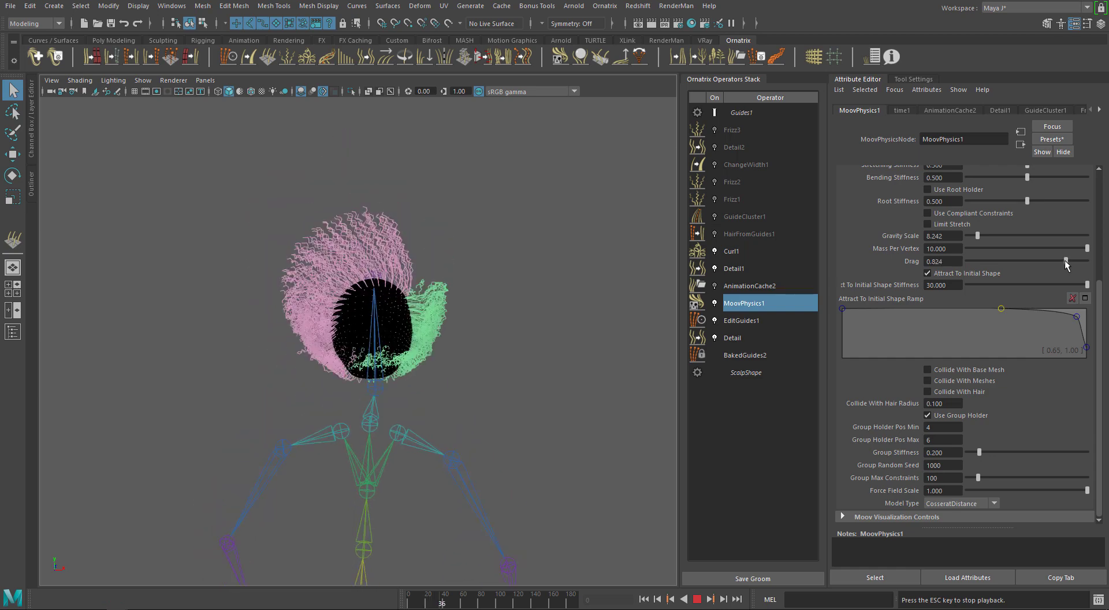
click(1024, 261)
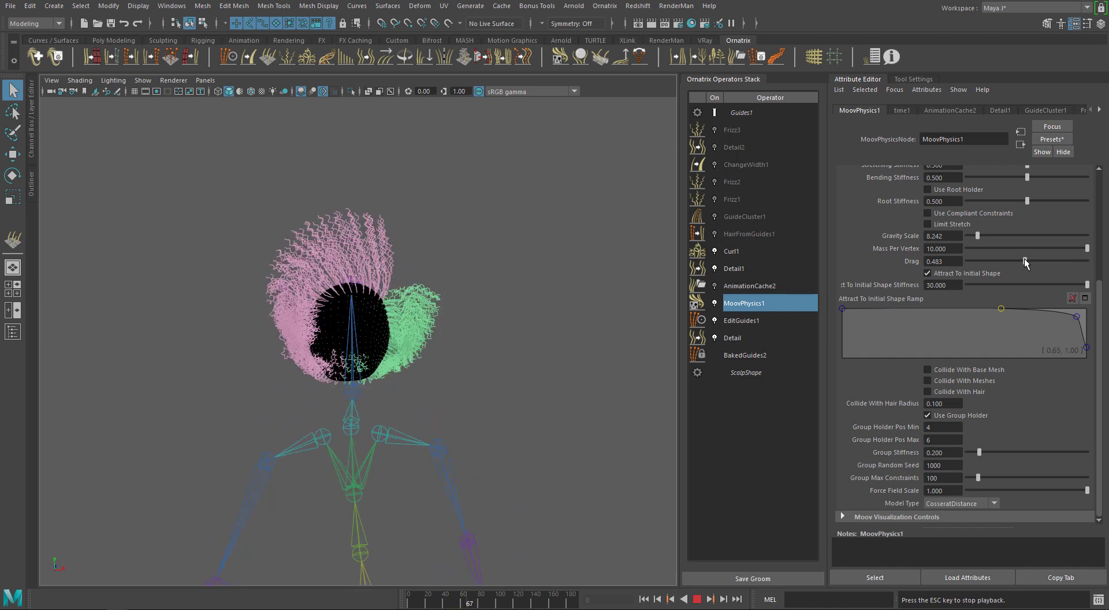
drag(1025, 261, 983, 260)
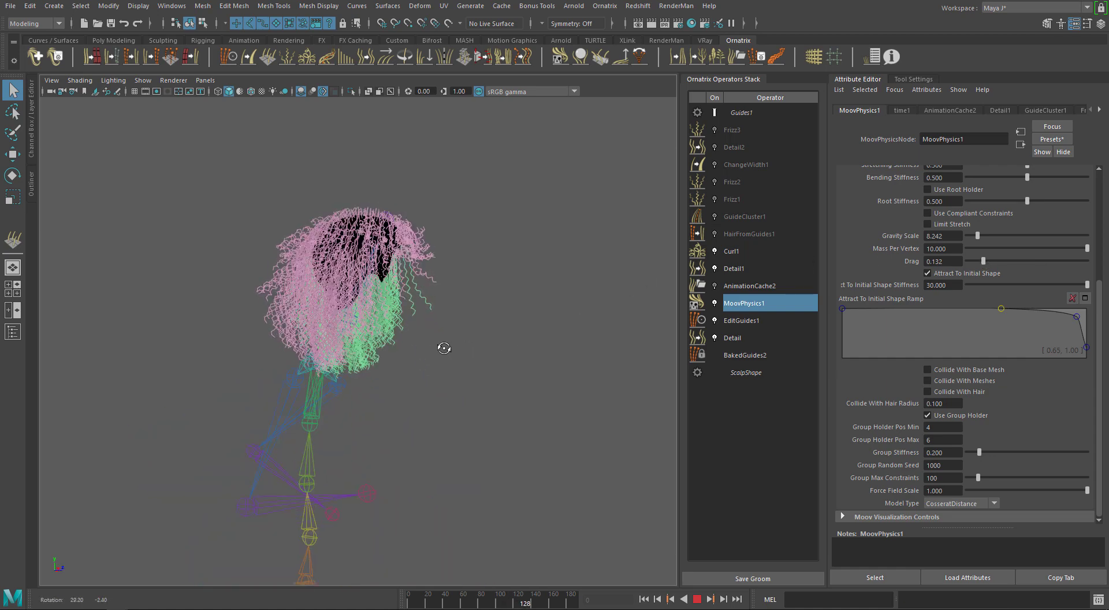
alt+drag(440, 349, 416, 346)
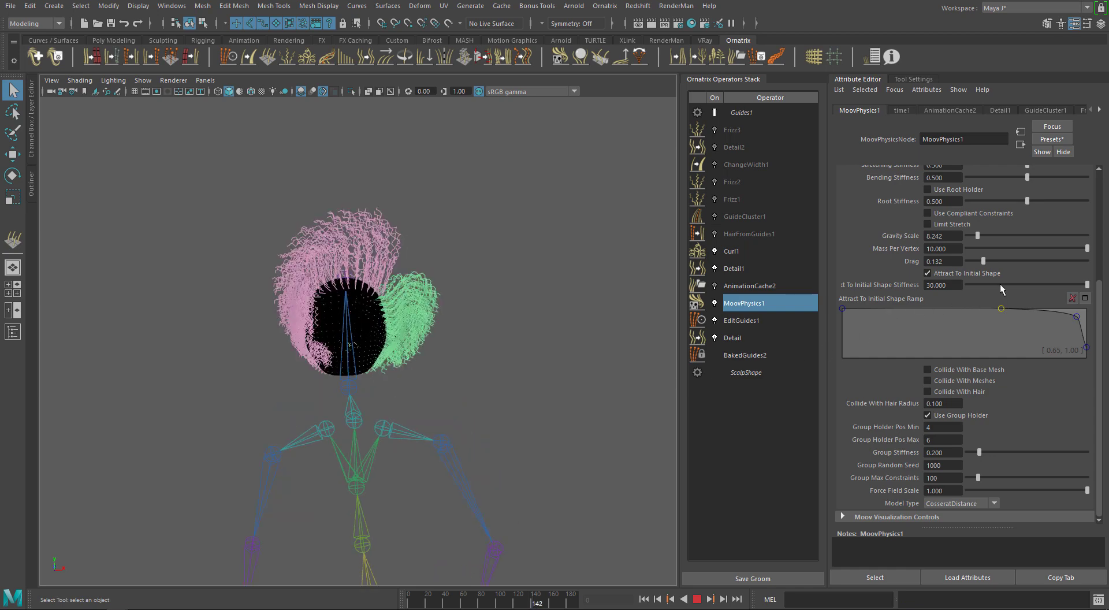
drag(983, 261, 1108, 265)
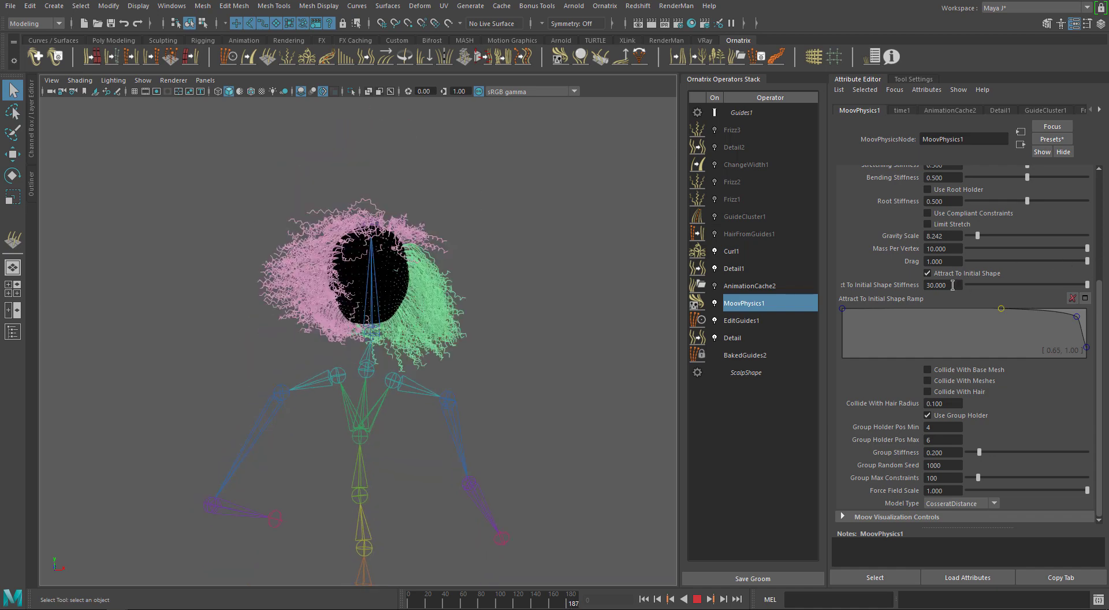
Step: Type a Drag of 0.99, then settle on 0.9
drag(943, 261, 917, 260)
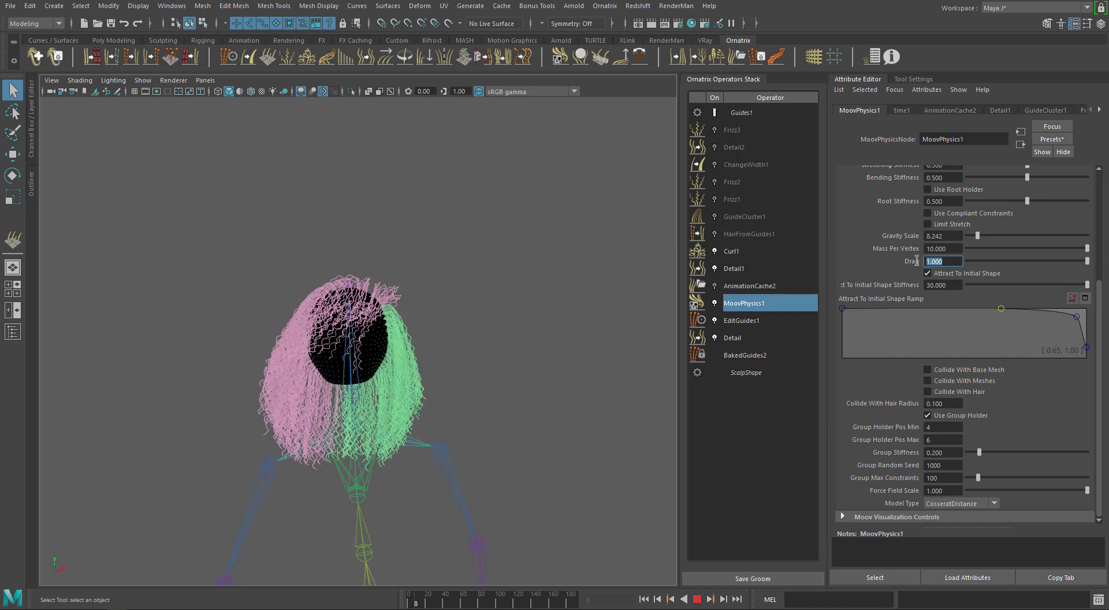
text(0.99)
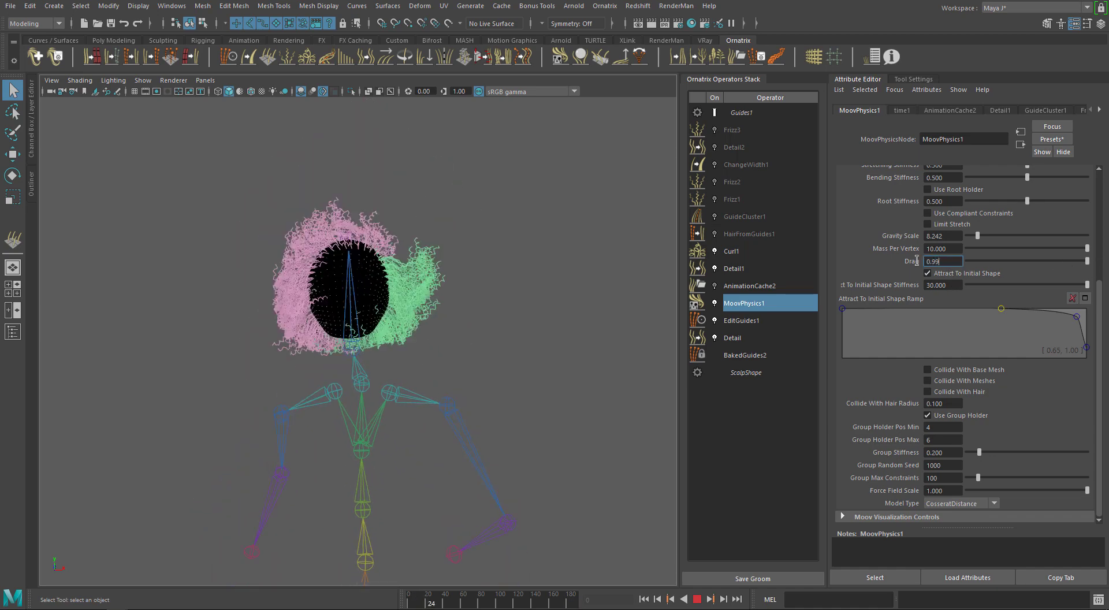
key(Return)
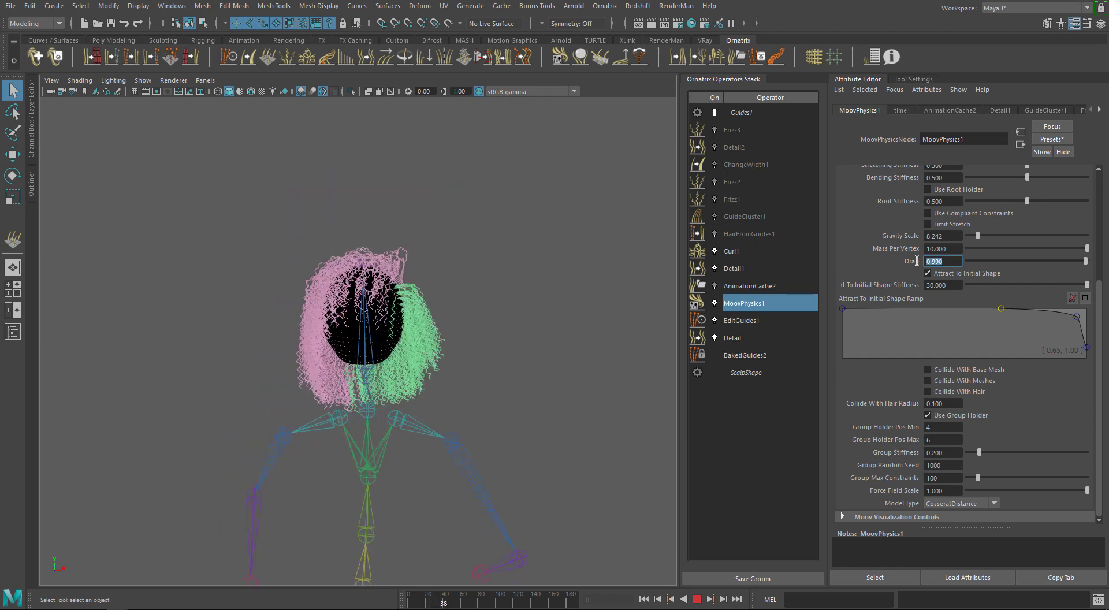
text(0.9)
key(Return)
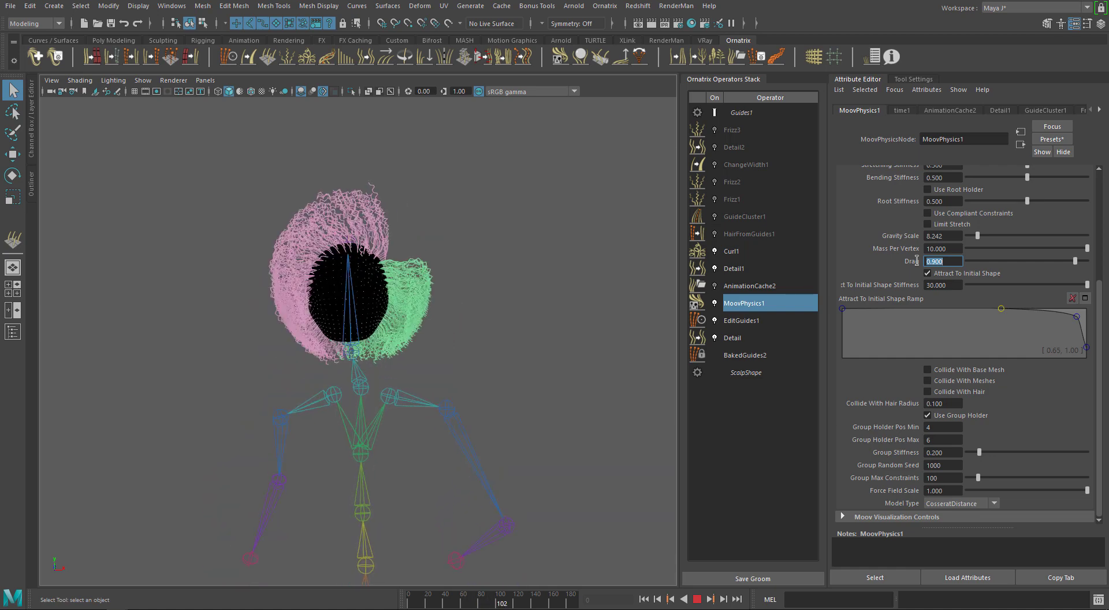
Step: Rewind and replay the hair simulation with the root holder enabled, then stop playback
scroll(916, 260, up, 2)
scroll(472, 289, up, 5)
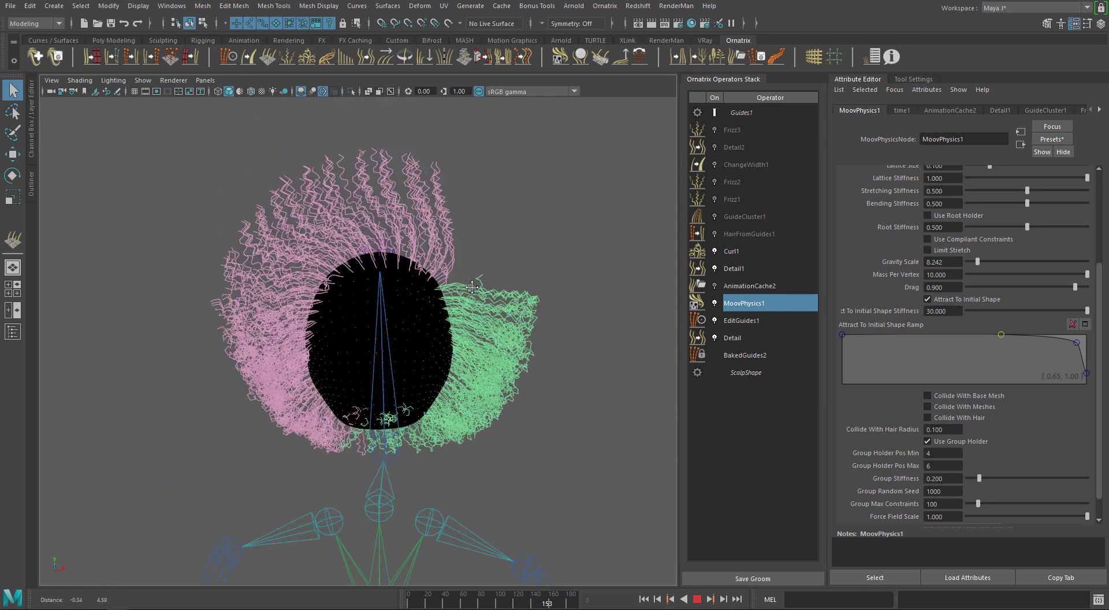
key(alt+v)
key(alt+shift+v)
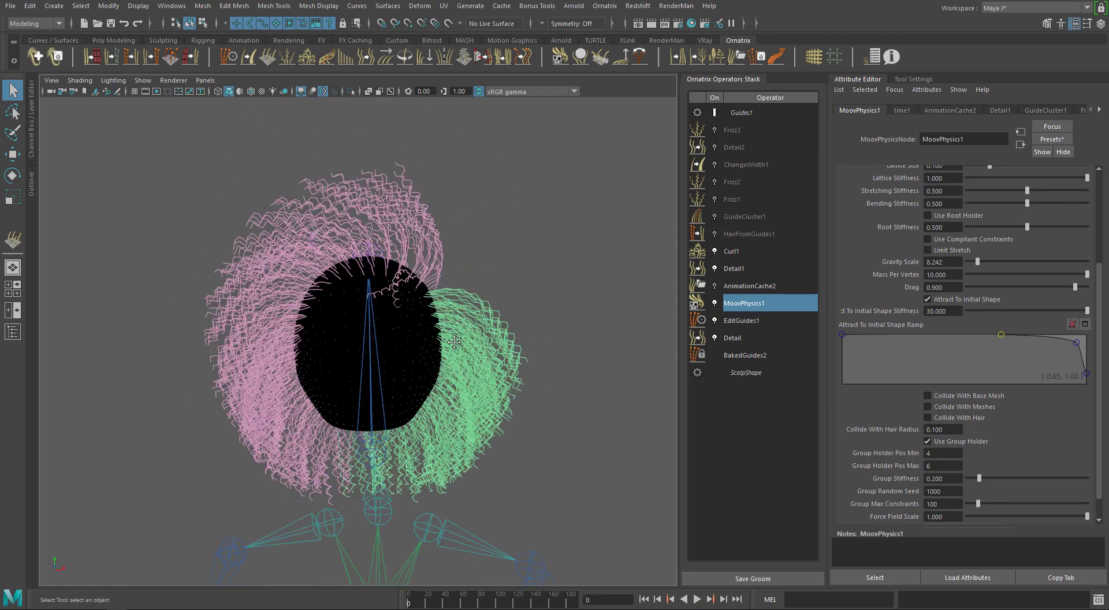
scroll(485, 324, up, 2)
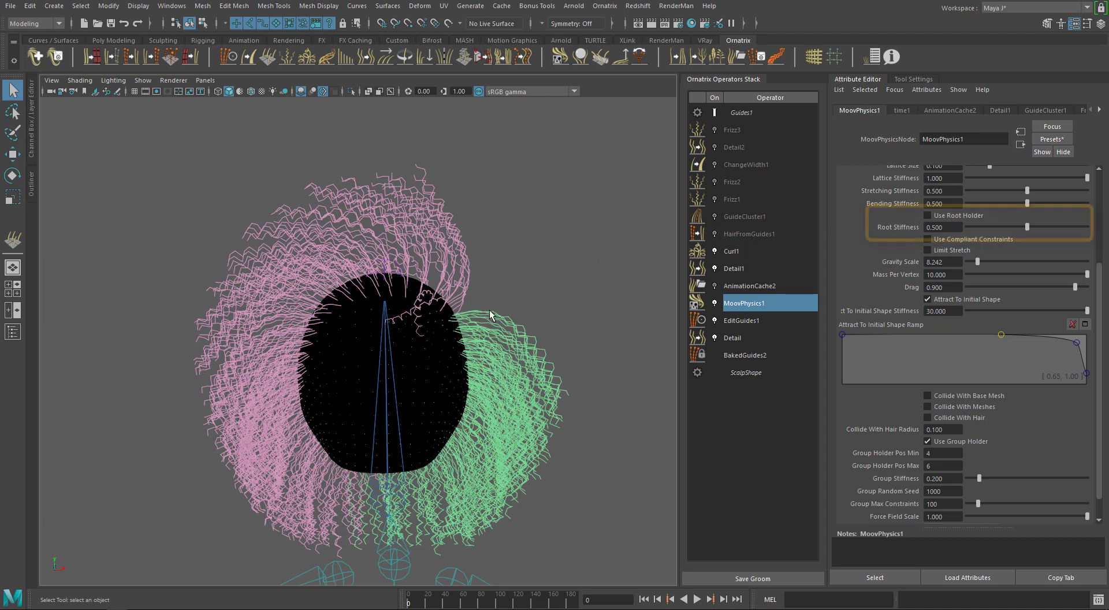
scroll(370, 346, down, 3)
scroll(436, 366, up, 5)
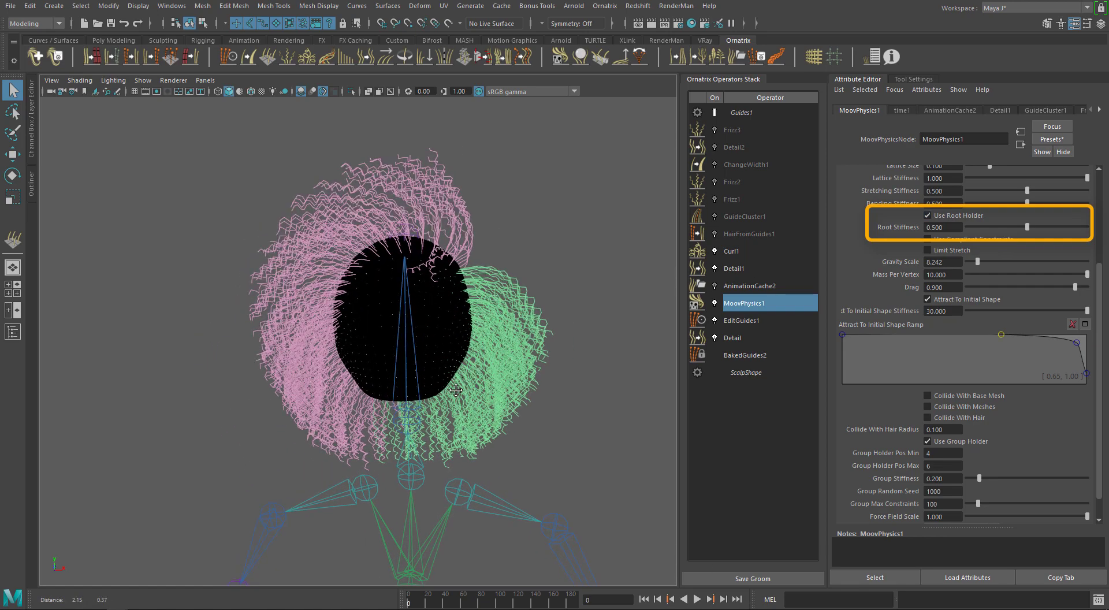
click(697, 599)
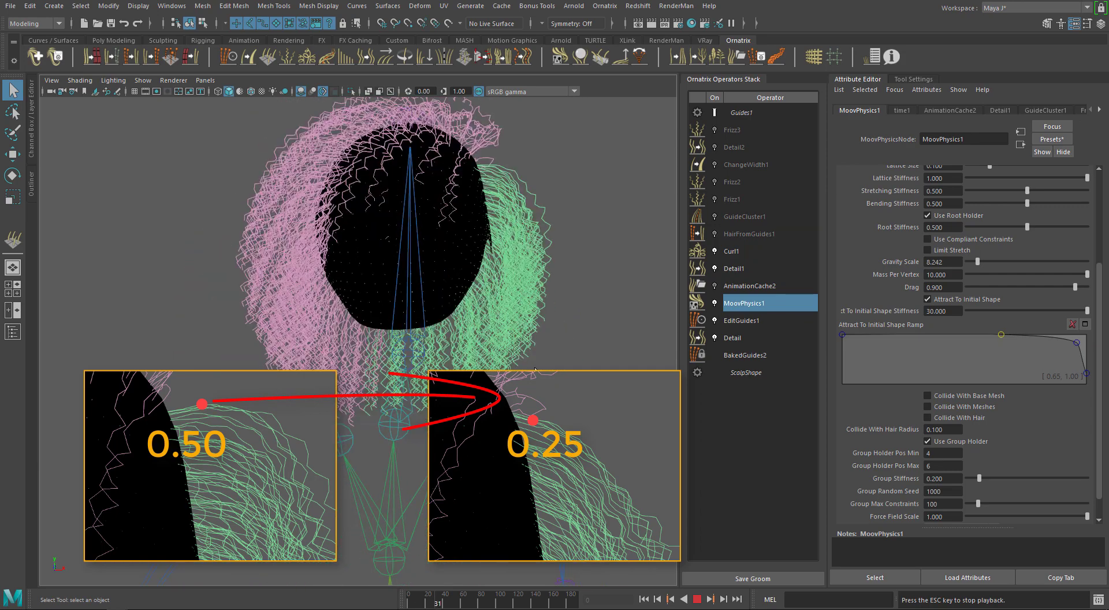
click(697, 599)
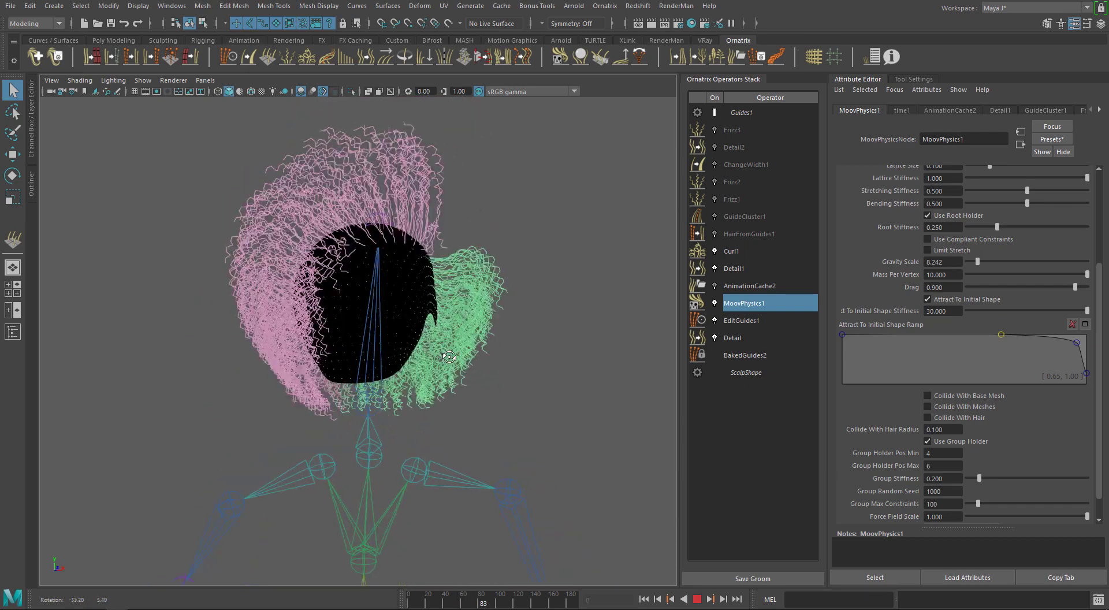
mouse_move(457, 356)
alt+mouse_down()
mouse_move(539, 347)
mouse_move(451, 346)
alt+mouse_up()
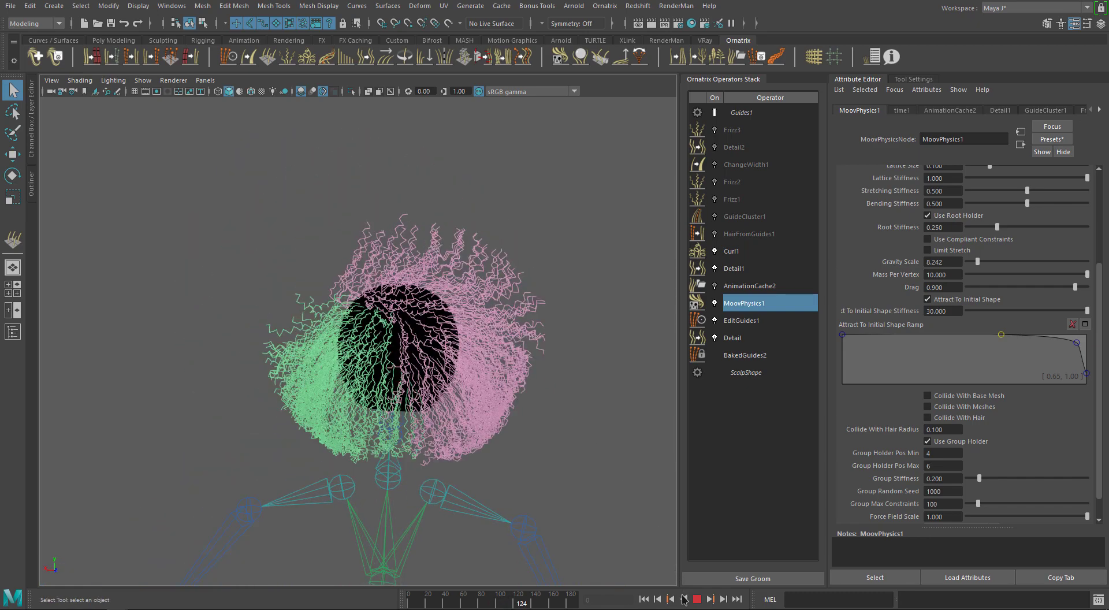
alt+drag(555, 439, 379, 403)
alt+drag(488, 397, 411, 395)
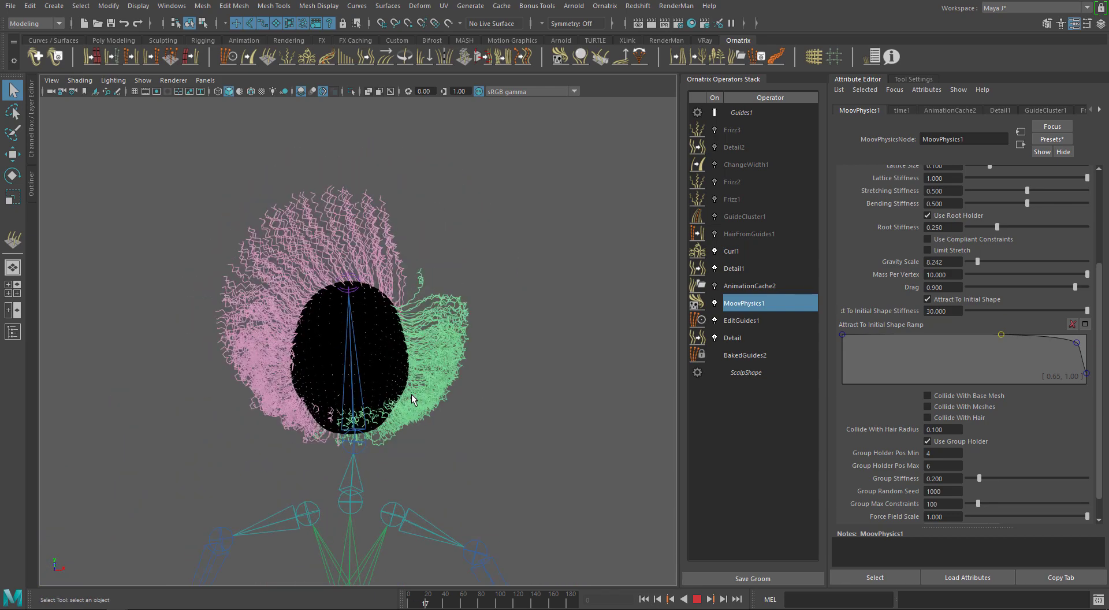